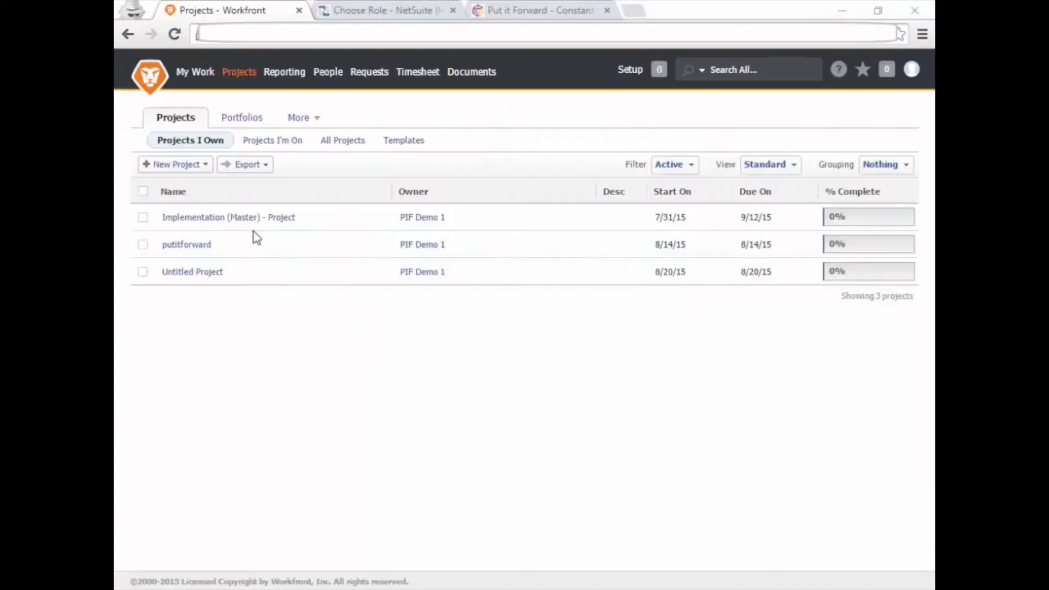
Create the Workfront project pifdemoproject containing a single task named TEST.
{"action": "left_click", "coordinate": [188, 167]}
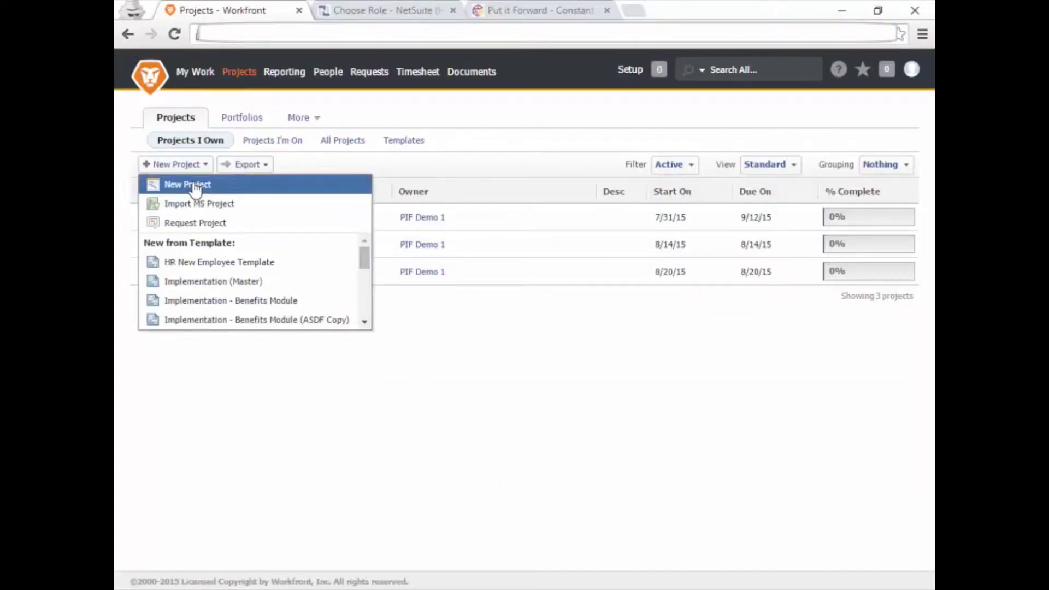
{"action": "left_click", "coordinate": [191, 184]}
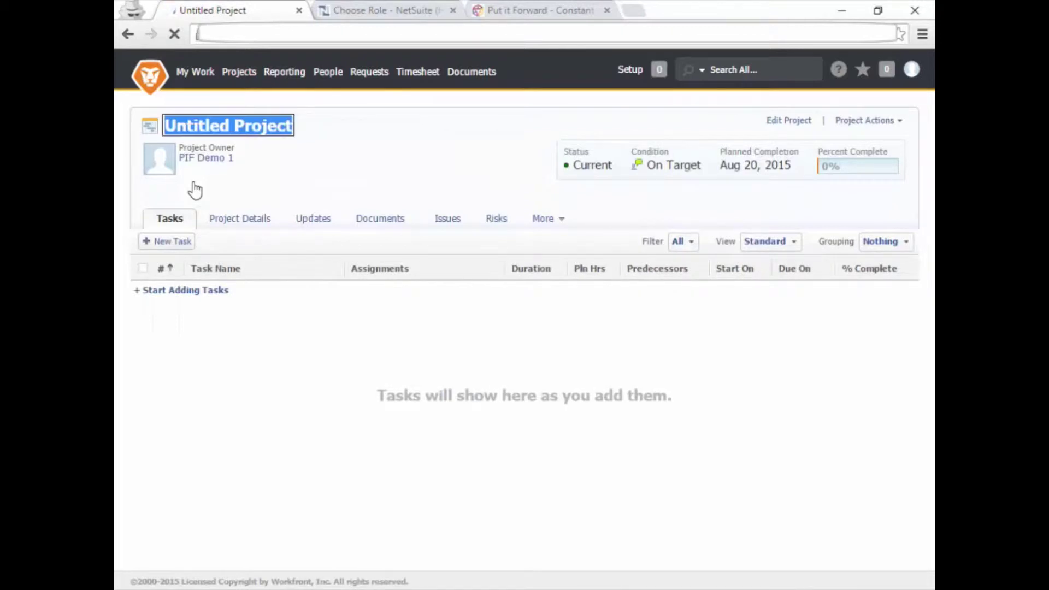
{"action": "type", "text": "pifdemoproject"}
{"action": "key", "text": "Return"}
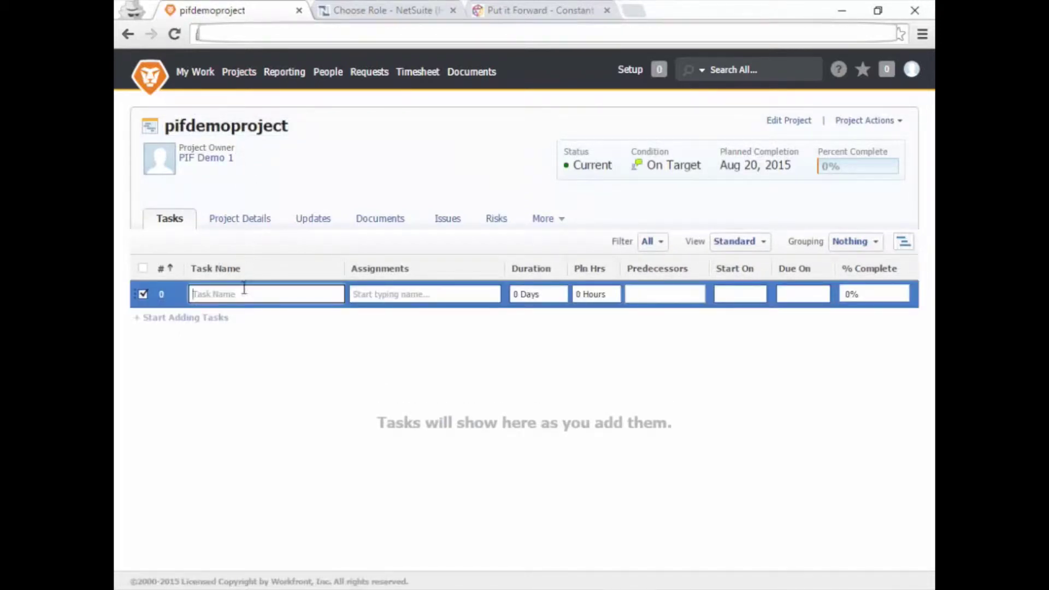
{"action": "type", "text": "TEST"}
{"action": "key", "text": "Return"}
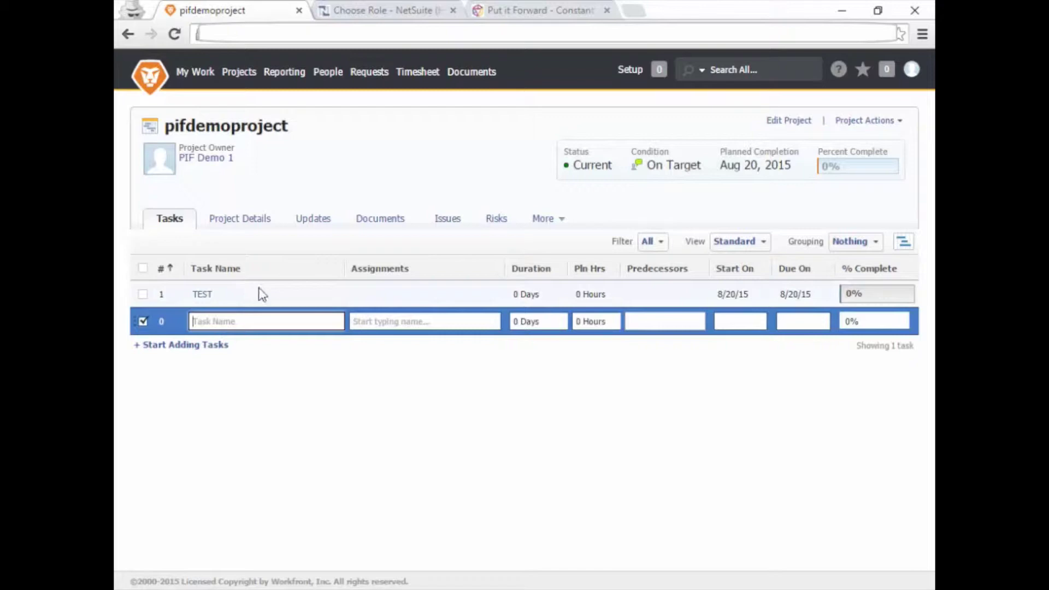
Run a NetSuite global search for pifdemoproject and dismiss the tip, showing zero matches.
{"action": "left_click", "coordinate": [364, 14]}
{"action": "left_click", "coordinate": [387, 65]}
{"action": "type", "text": "pifdemoproject"}
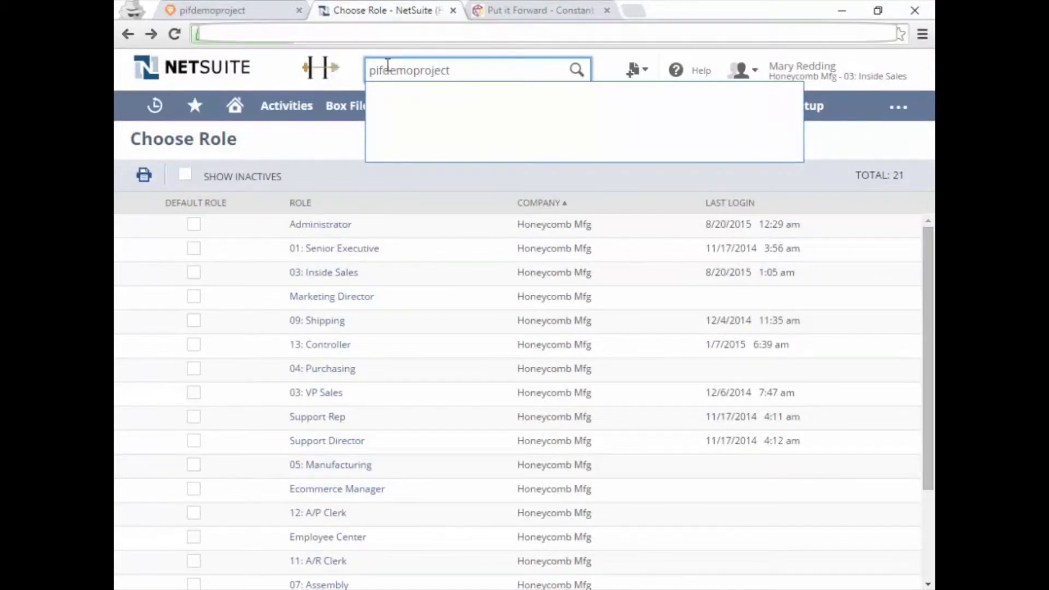
{"action": "key", "text": "Return"}
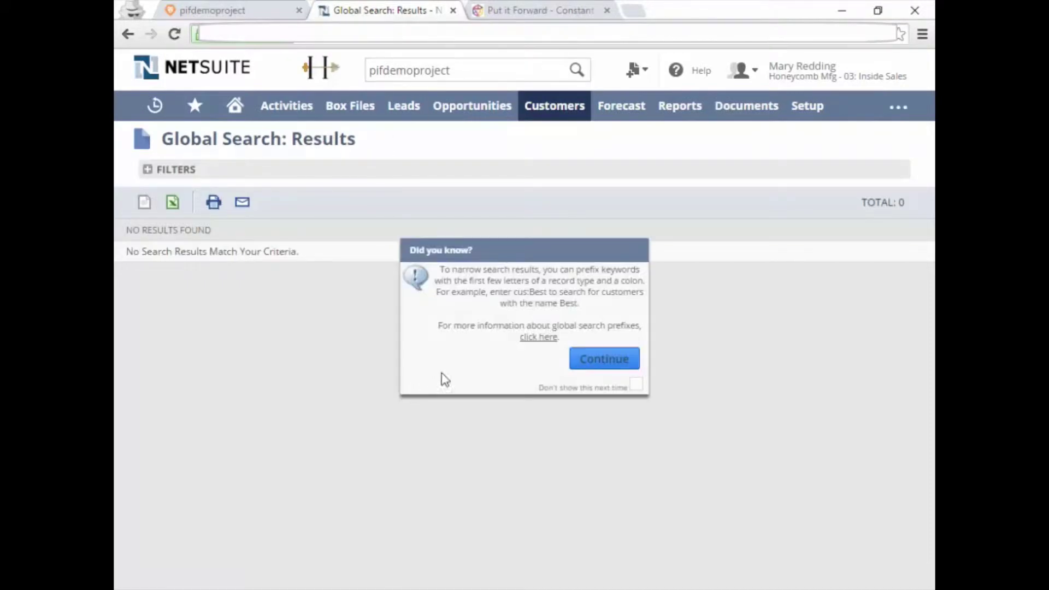
{"action": "left_click", "coordinate": [580, 364]}
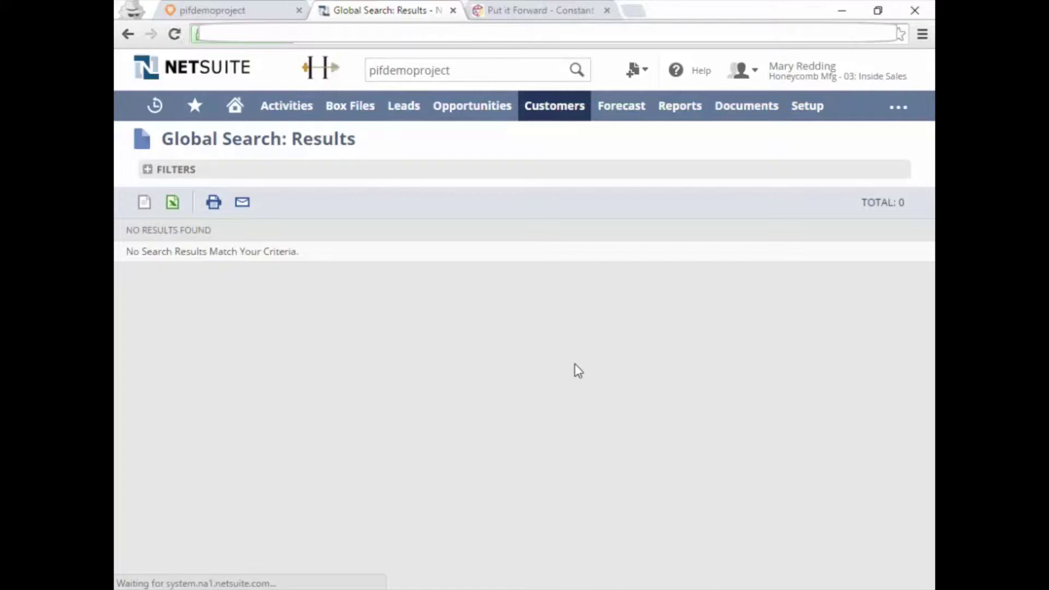
Create the connection 'Integration between Workfront and NetSuite' with Active left unchecked.
{"action": "left_click", "coordinate": [529, 15]}
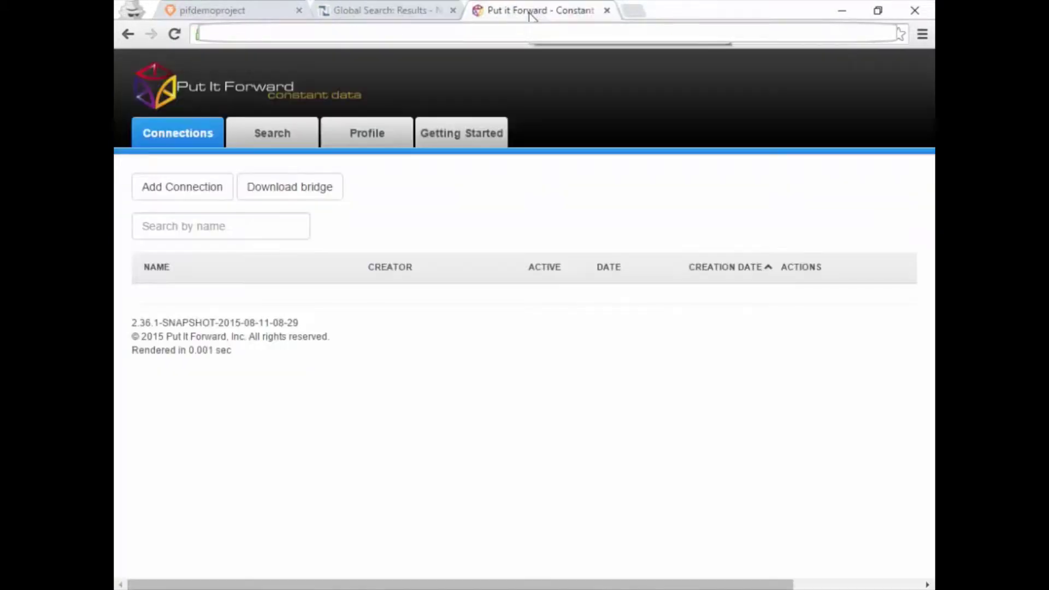
{"action": "left_click", "coordinate": [196, 196]}
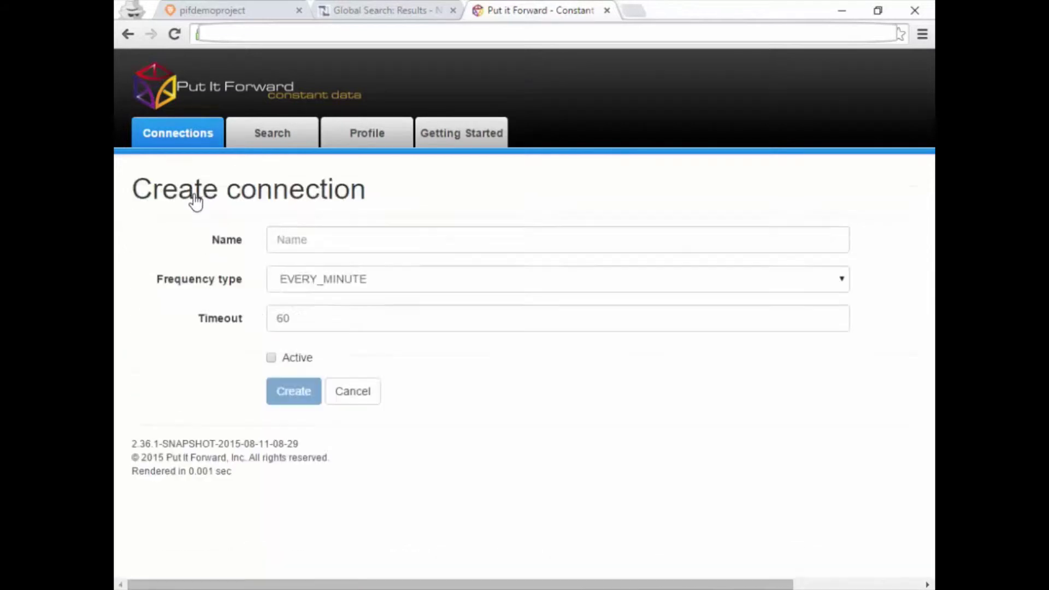
{"action": "left_click", "coordinate": [310, 240]}
{"action": "type", "text": "Integration between Workfront and NetSuite"}
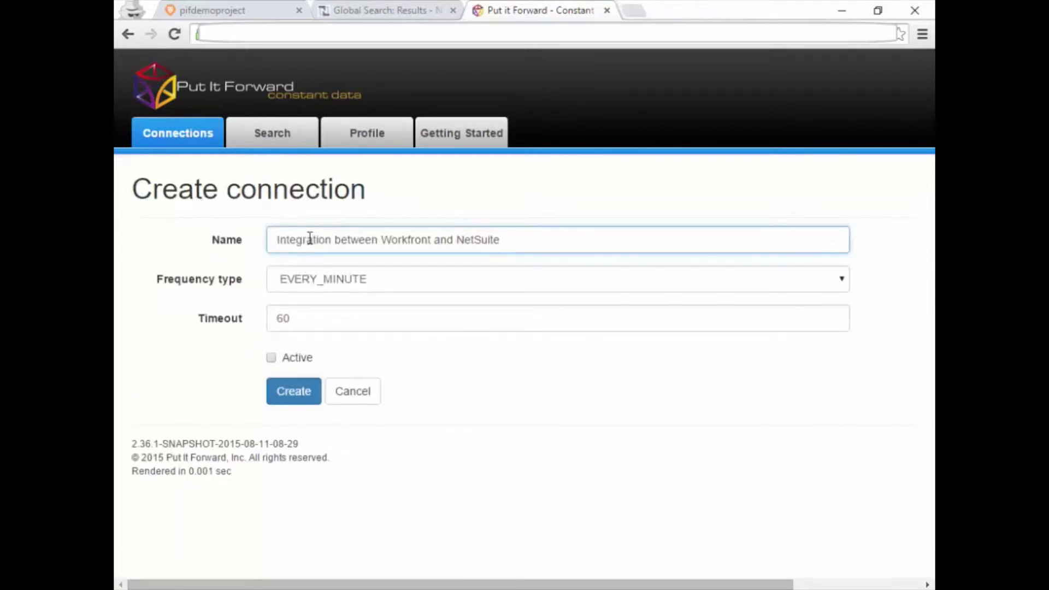
{"action": "left_click", "coordinate": [303, 390]}
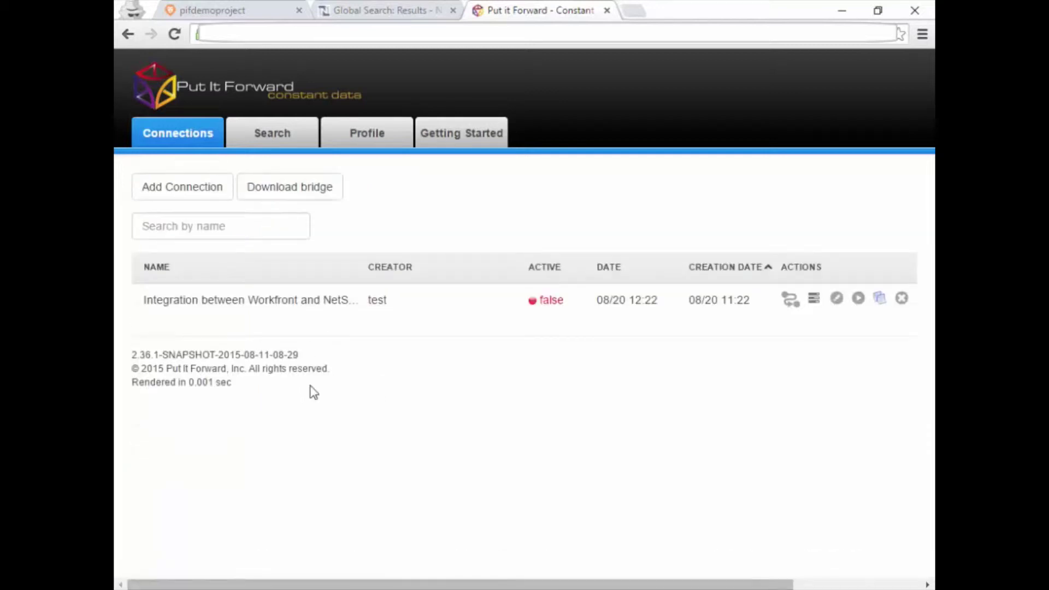
Choose Workfront as the new connection's data source.
{"action": "left_click", "coordinate": [788, 301]}
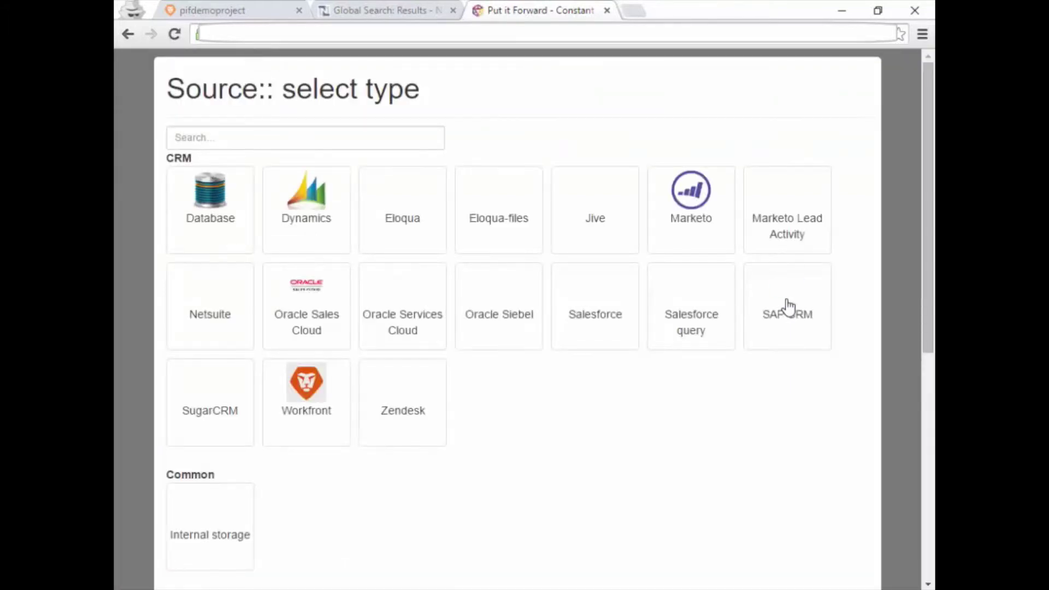
{"action": "left_click", "coordinate": [321, 384]}
{"action": "scroll", "coordinate": [321, 383], "scroll_direction": "down", "scroll_amount": 7}
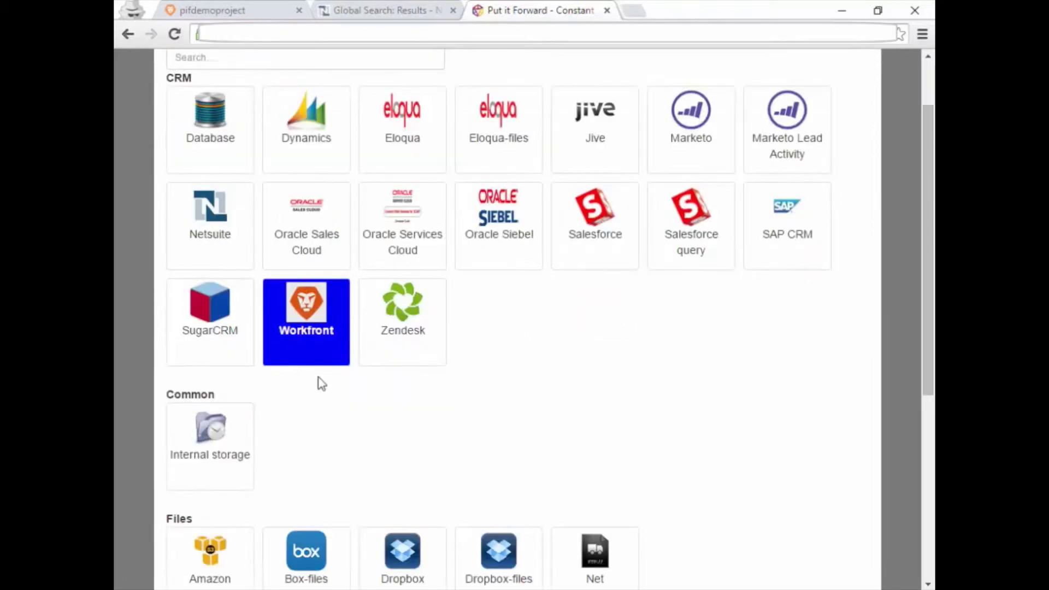
{"action": "left_click", "coordinate": [187, 484]}
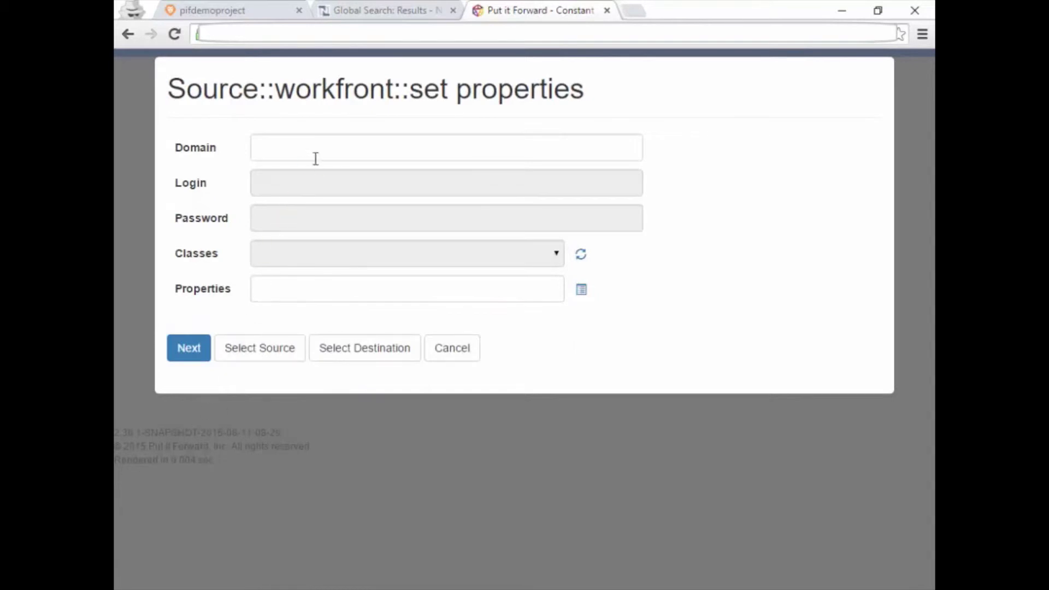
Enter the Workfront domain, login e-mail and account password.
{"action": "left_click", "coordinate": [321, 147]}
{"action": "type", "text": "putitforwardtrial.attask-ondemand.com"}
{"action": "key", "text": "Tab"}
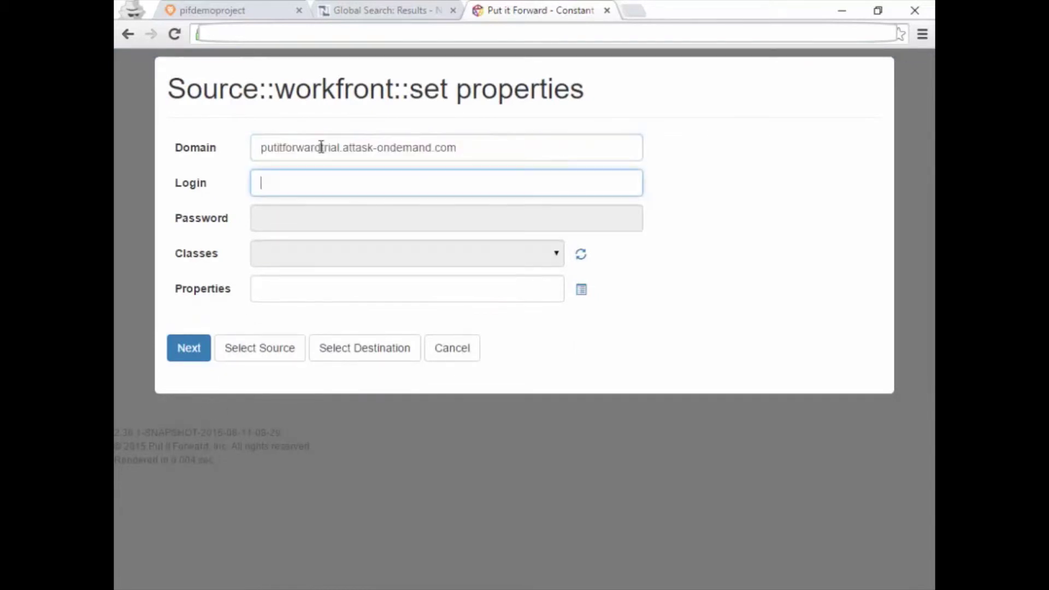
{"action": "key", "text": "ctrl+v"}
{"action": "key", "text": "Tab"}
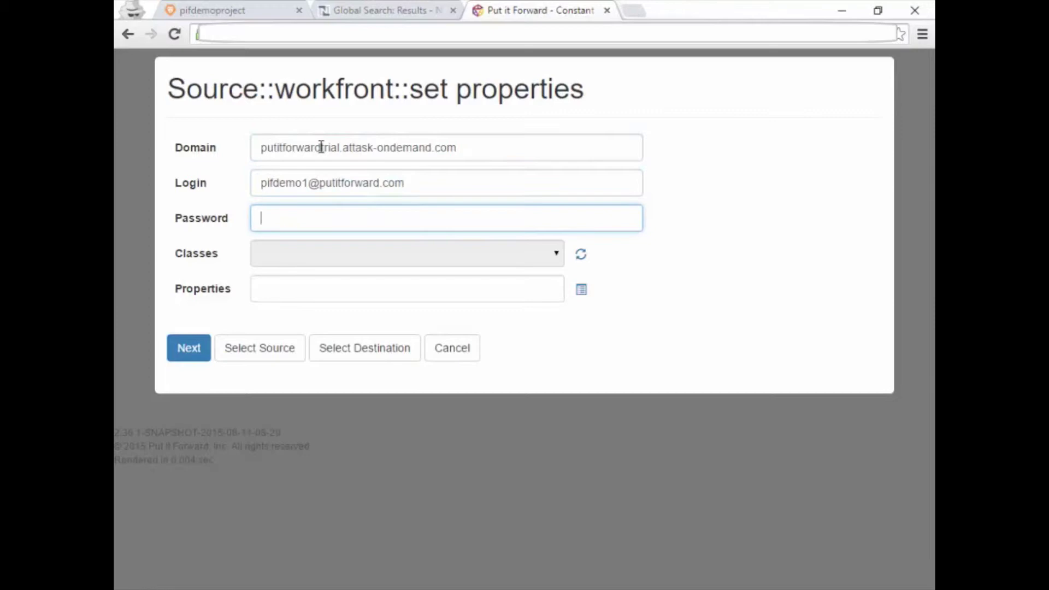
{"action": "key", "text": "ctrl+v"}
{"action": "key", "text": "Tab"}
Set the source class to project with the name property, and save.
{"action": "left_click", "coordinate": [556, 261]}
{"action": "left_click", "coordinate": [552, 291]}
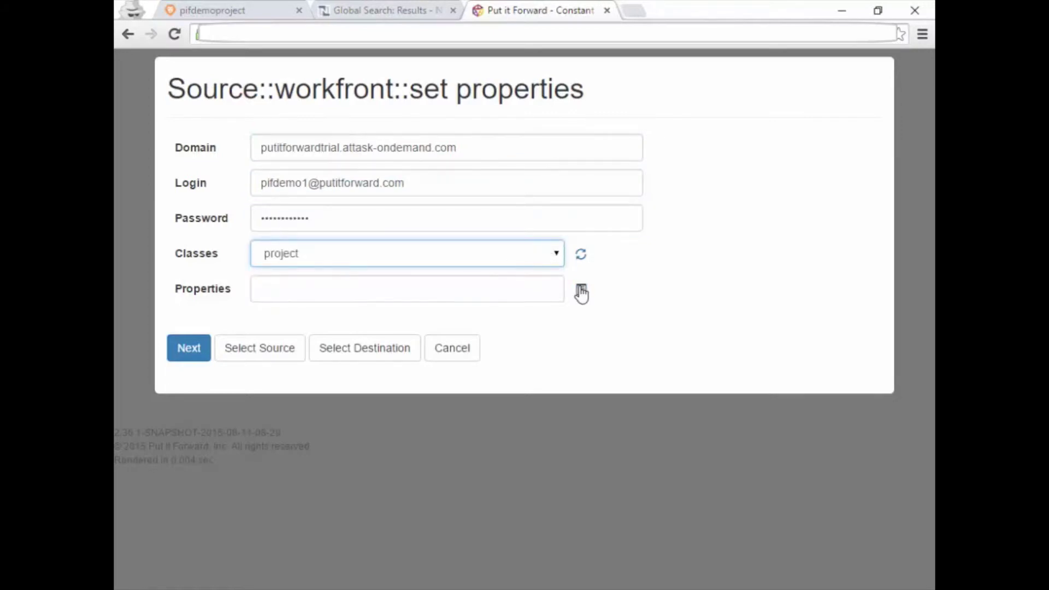
{"action": "left_click", "coordinate": [582, 290]}
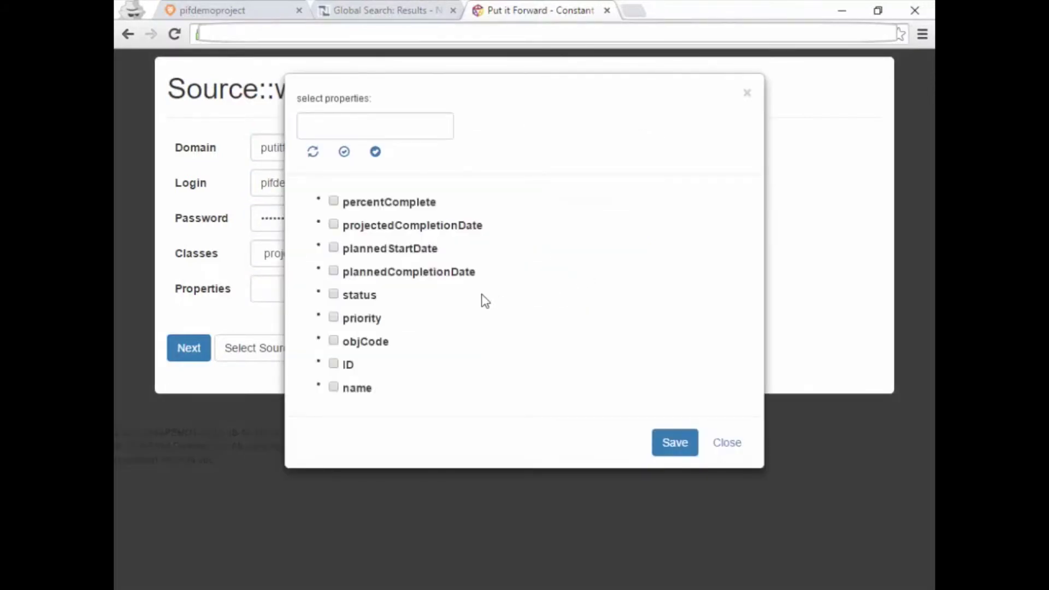
{"action": "left_click", "coordinate": [371, 388]}
{"action": "left_click", "coordinate": [667, 445]}
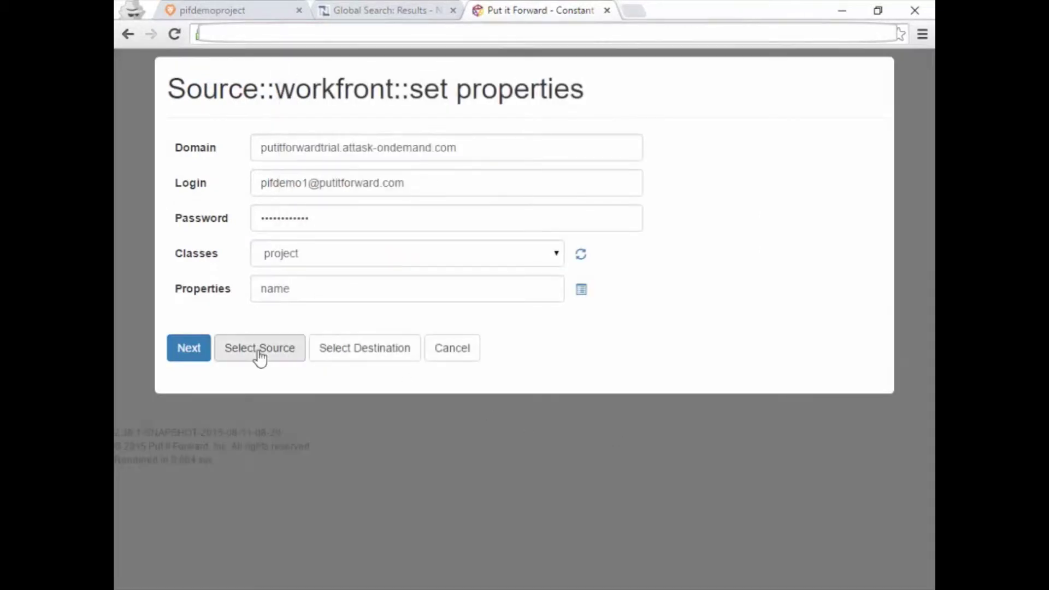
{"action": "left_click", "coordinate": [195, 352]}
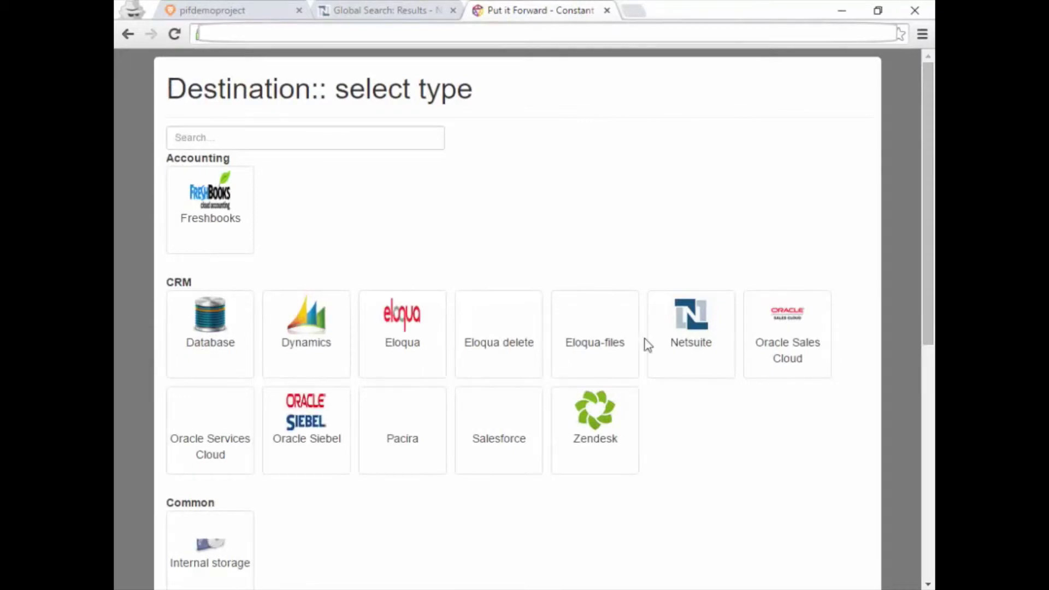
Choose NetSuite as the connector's destination.
{"action": "left_click", "coordinate": [670, 338]}
{"action": "scroll", "coordinate": [671, 338], "scroll_direction": "down", "scroll_amount": 2}
{"action": "scroll", "coordinate": [671, 338], "scroll_direction": "down", "scroll_amount": 6}
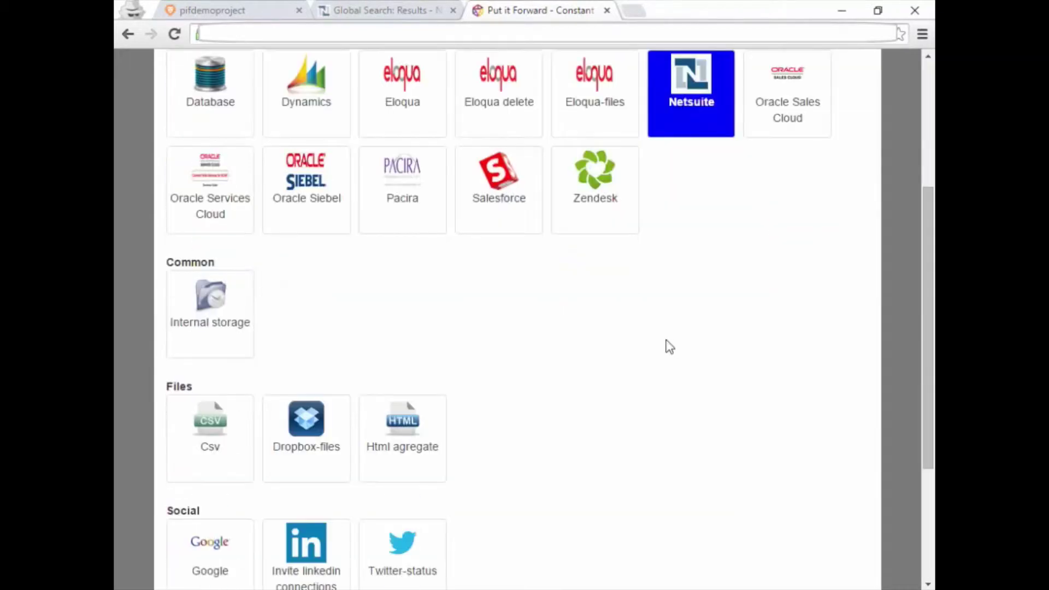
{"action": "left_click", "coordinate": [202, 520]}
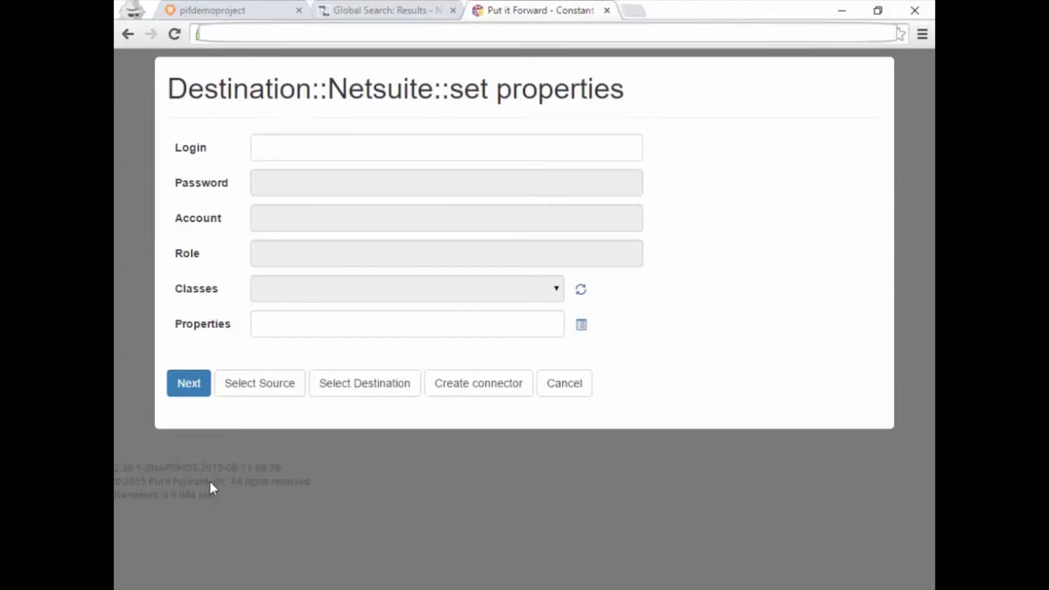
Enter the NetSuite login e-mail, account password, account id and role 3.
{"action": "left_click", "coordinate": [361, 145]}
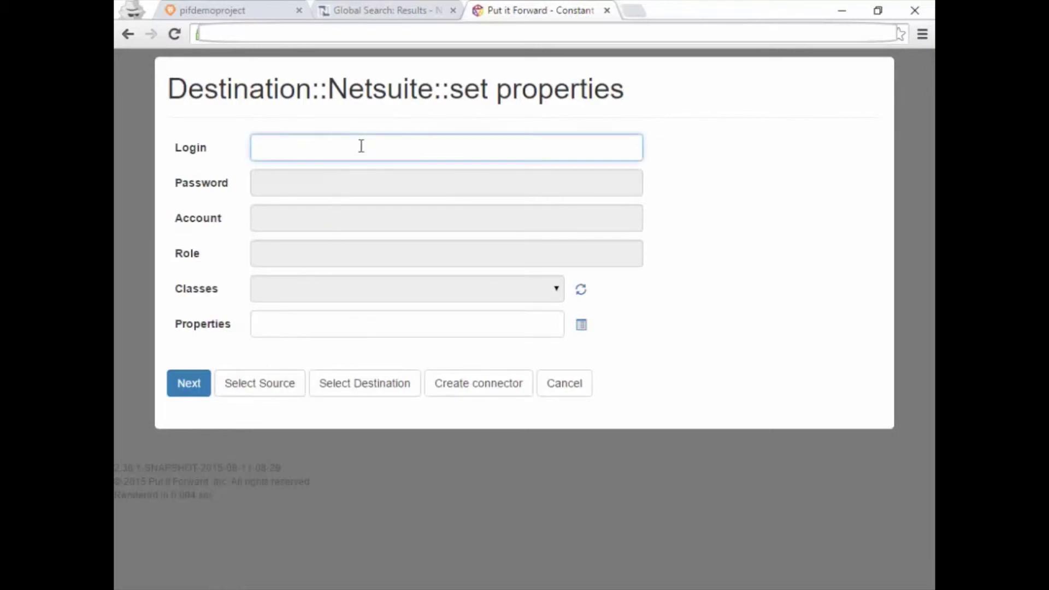
{"action": "key", "text": "ctrl+v"}
{"action": "key", "text": "Tab"}
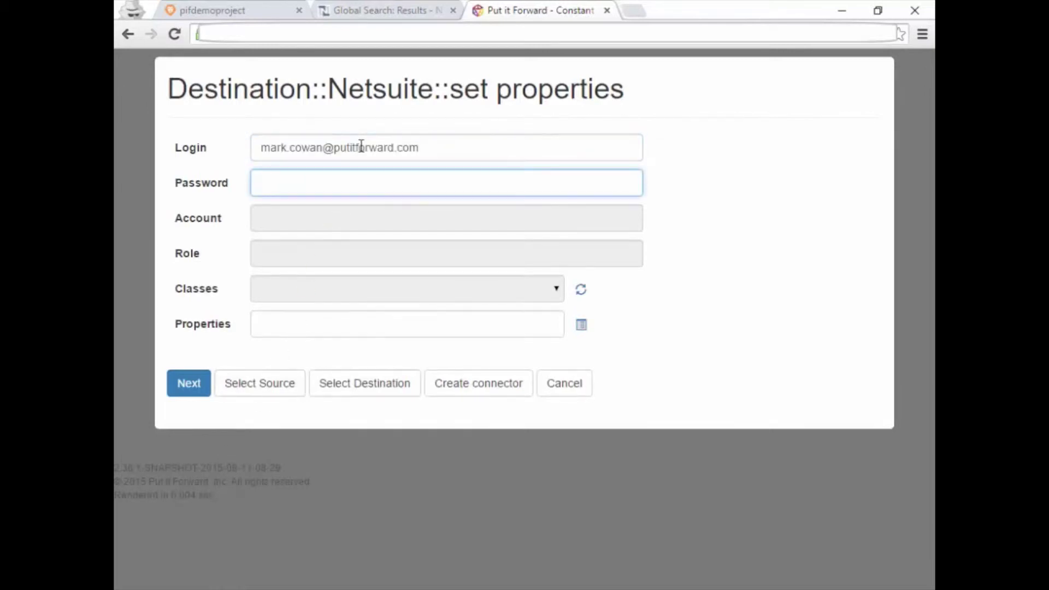
{"action": "key", "text": "ctrl+v"}
{"action": "key", "text": "Tab"}
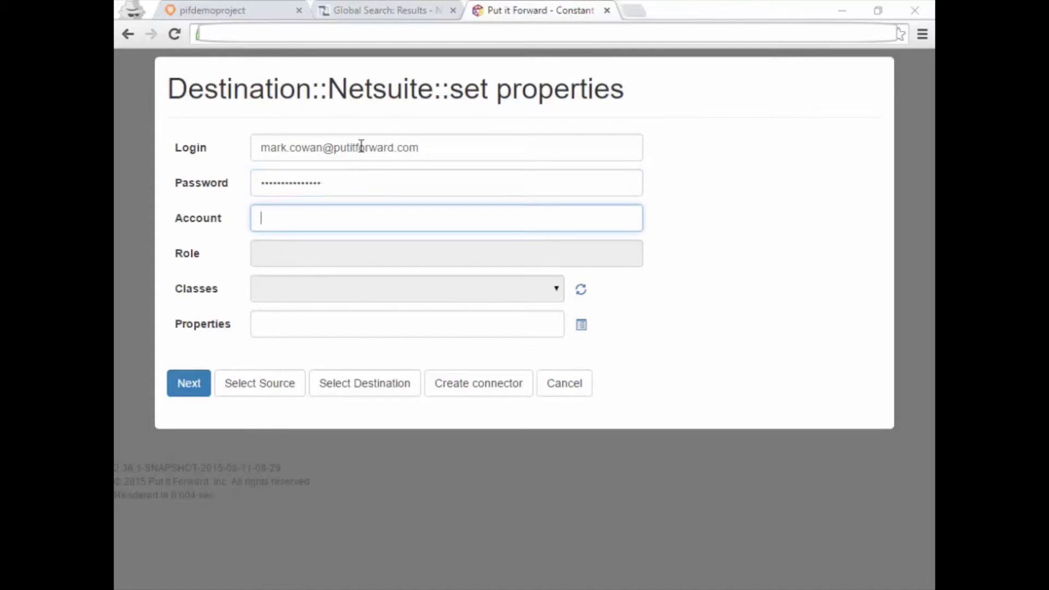
{"action": "key", "text": "ctrl+v"}
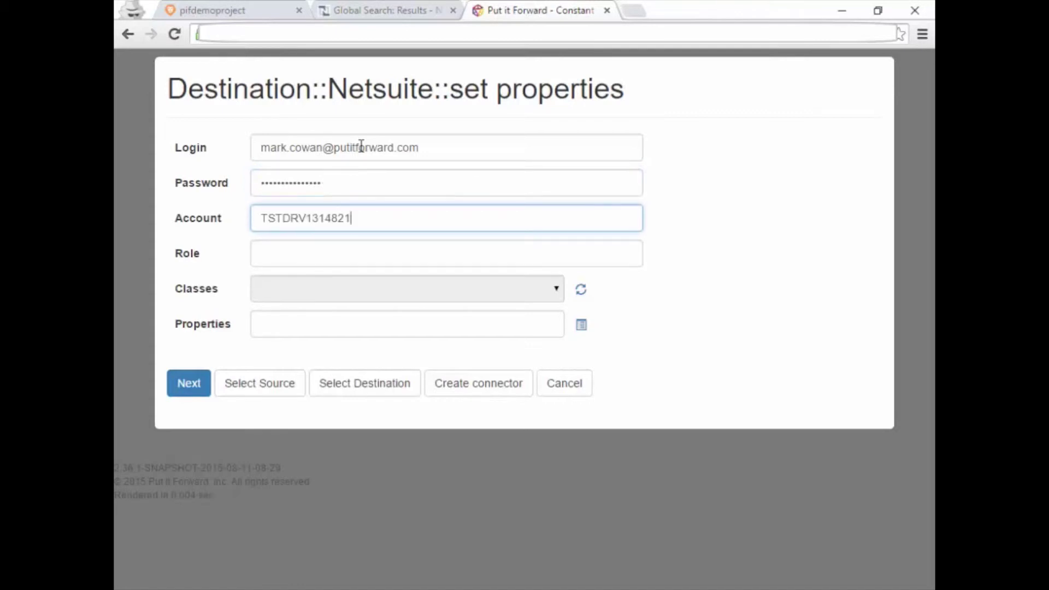
{"action": "key", "text": "Tab"}
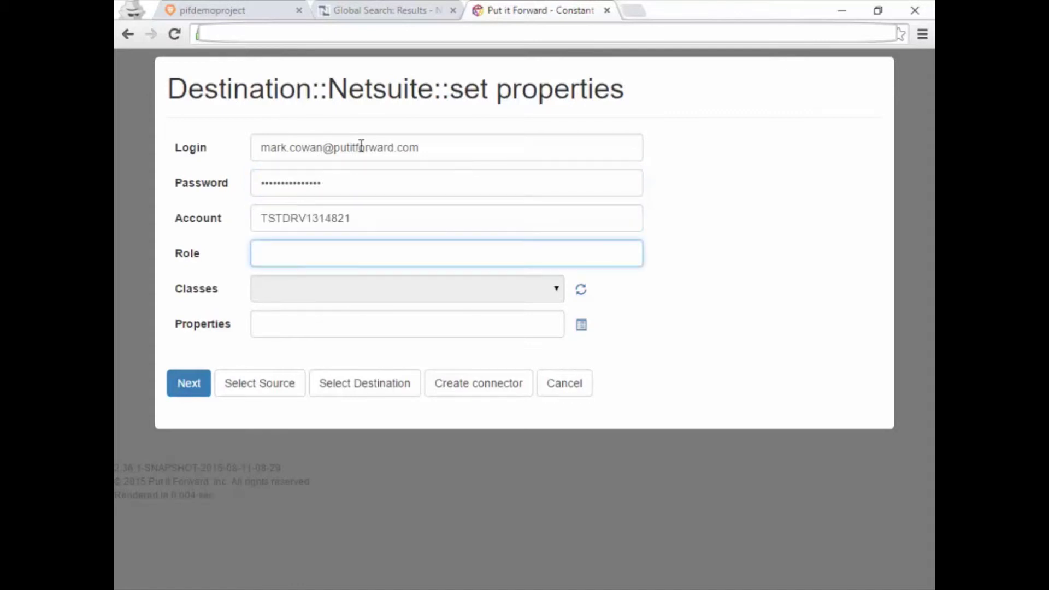
{"action": "type", "text": "3"}
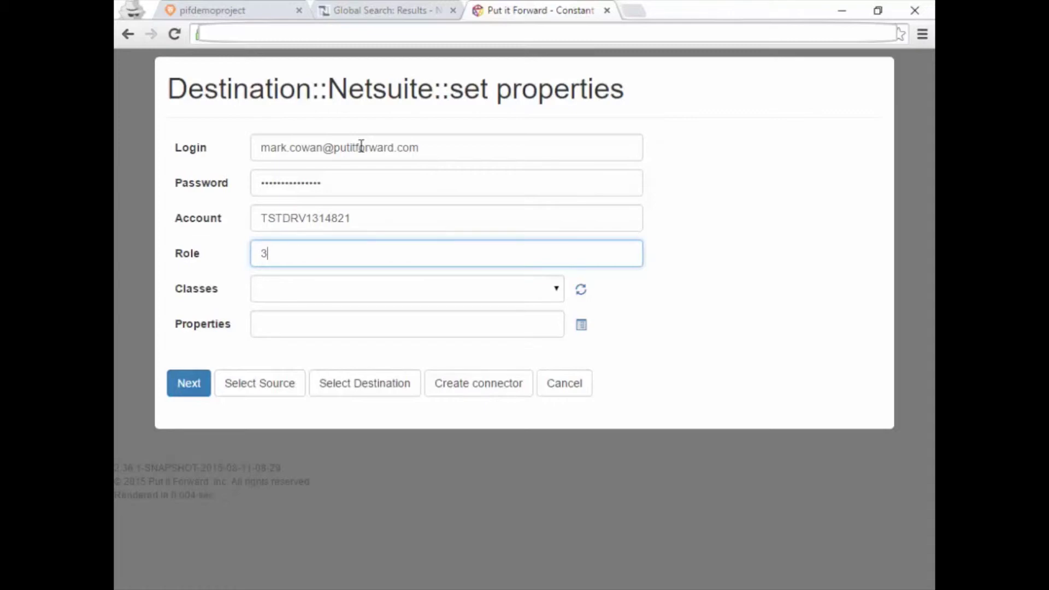
{"action": "key", "text": "Tab"}
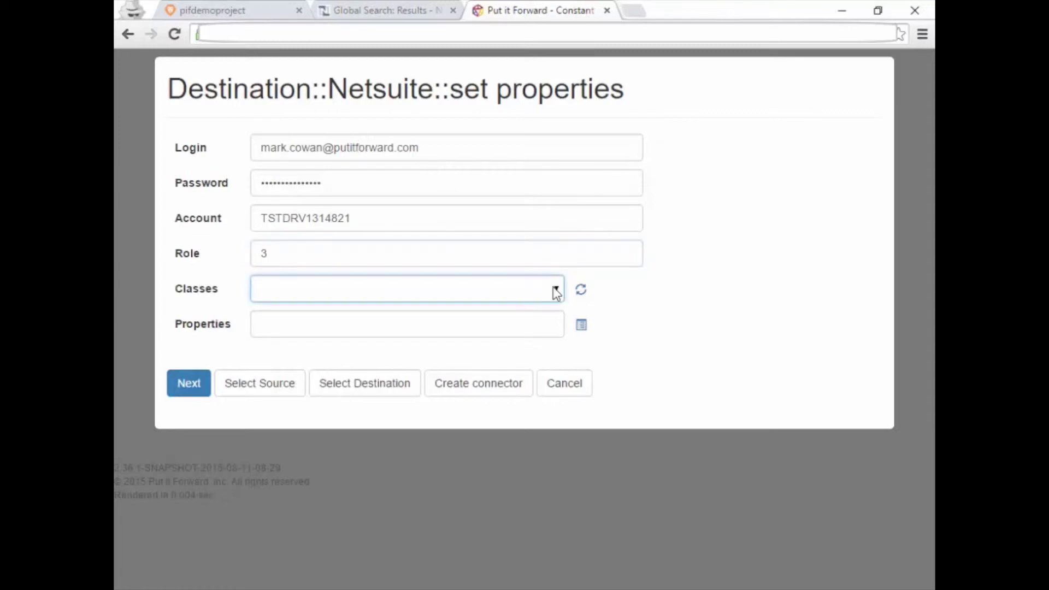
Set the destination class to Contact and include its firstName property.
{"action": "left_click", "coordinate": [556, 293]}
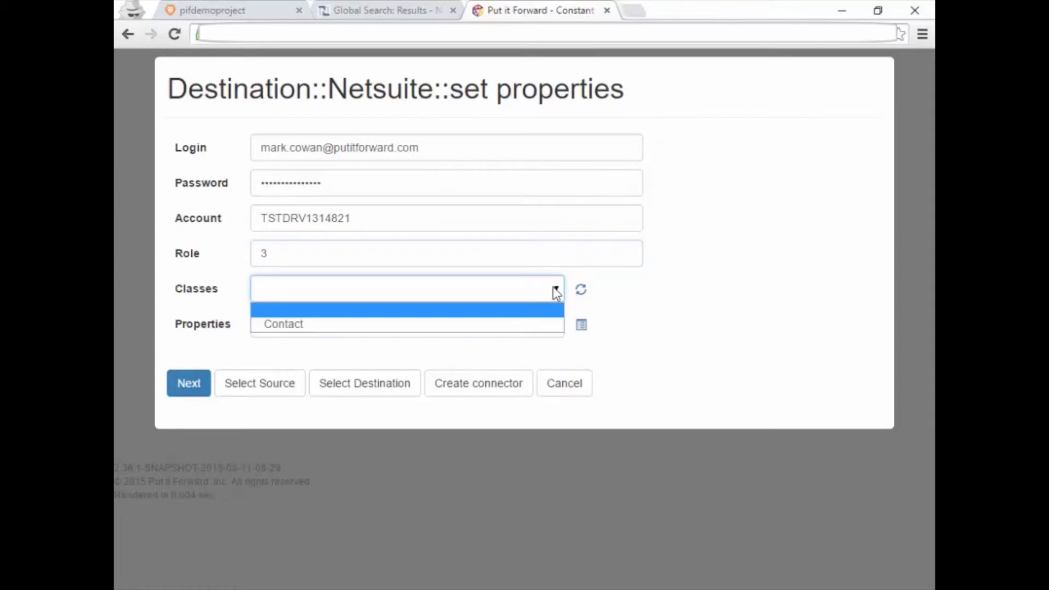
{"action": "left_click", "coordinate": [552, 325]}
{"action": "left_click", "coordinate": [582, 326]}
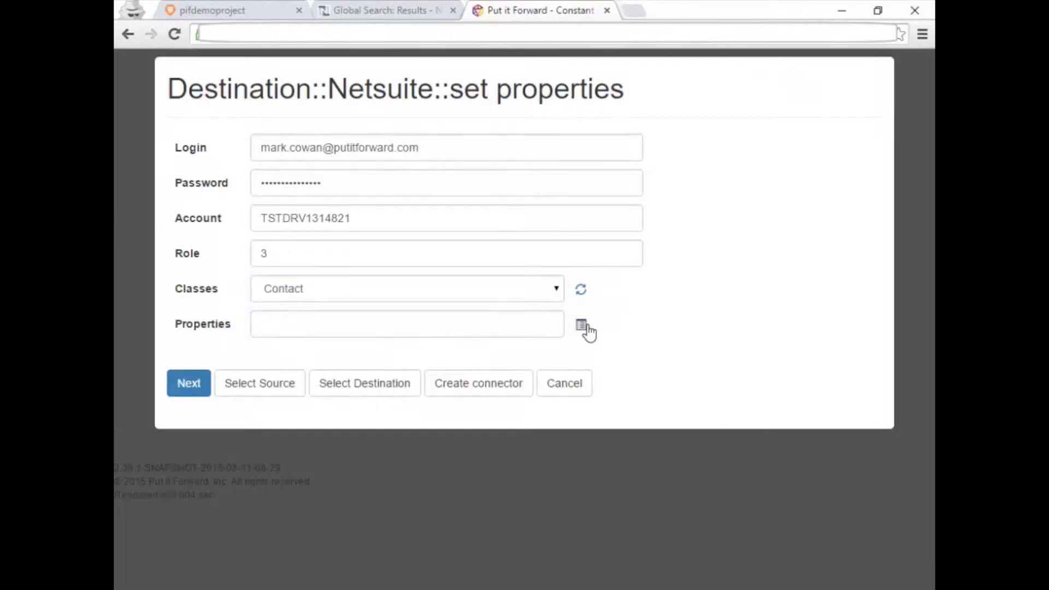
{"action": "left_click", "coordinate": [401, 132]}
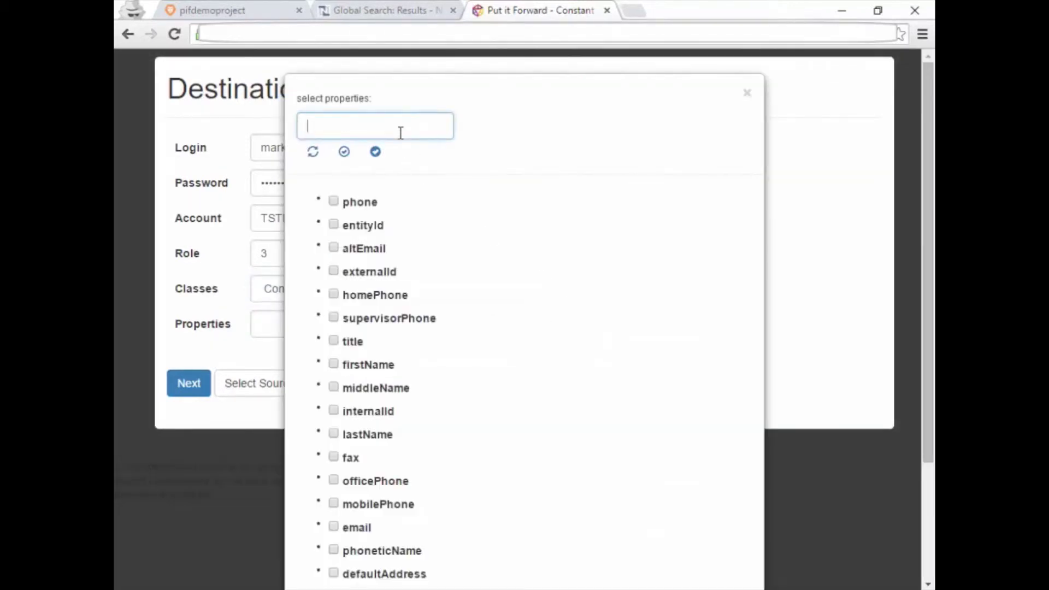
{"action": "type", "text": "fir"}
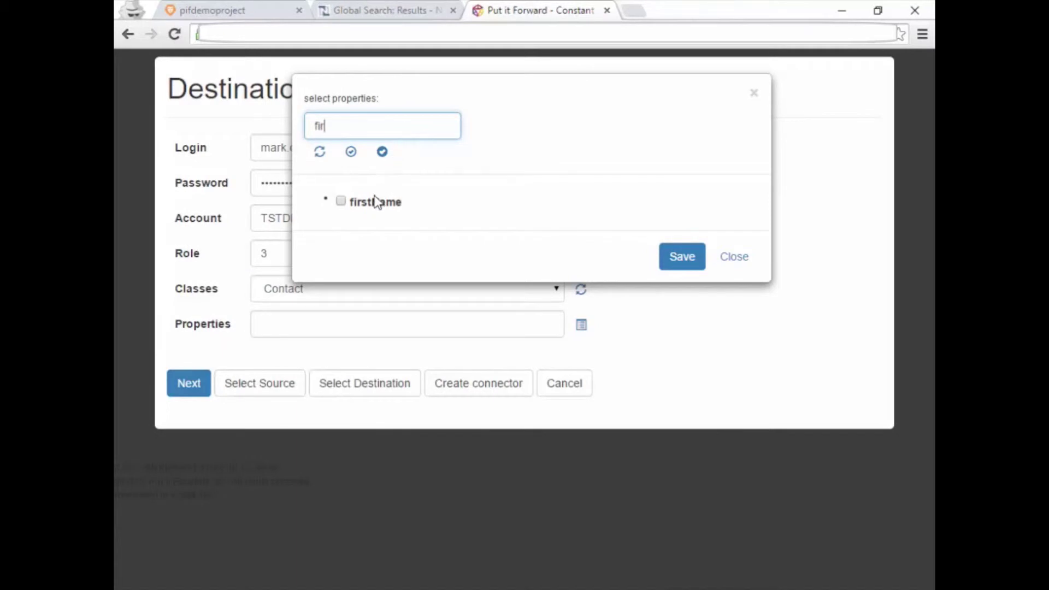
{"action": "left_click", "coordinate": [376, 208]}
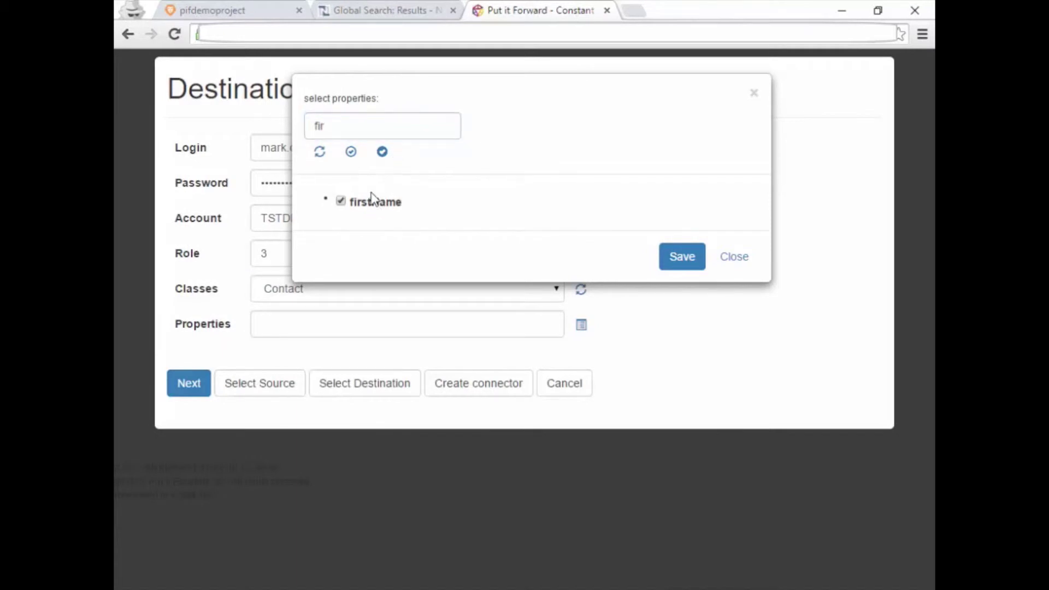
Add the lastName and email properties, save the three fields, and continue to mapping.
{"action": "left_click", "coordinate": [359, 129]}
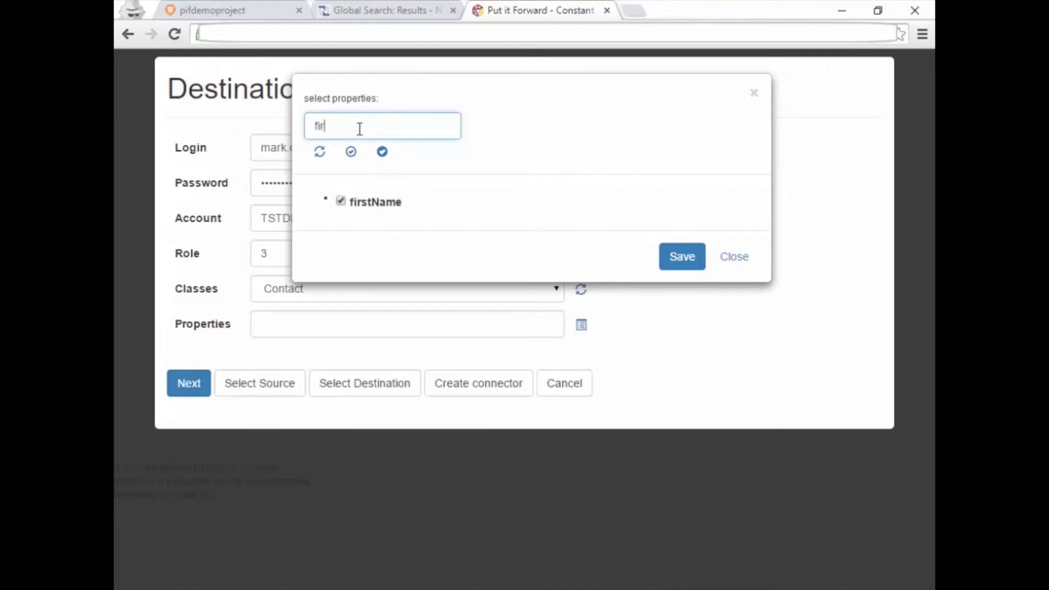
{"action": "key", "text": "BackSpace"}
{"action": "key", "text": "BackSpace"}
{"action": "key", "text": "BackSpace"}
{"action": "type", "text": "la"}
{"action": "left_click", "coordinate": [361, 208]}
{"action": "left_click", "coordinate": [354, 125]}
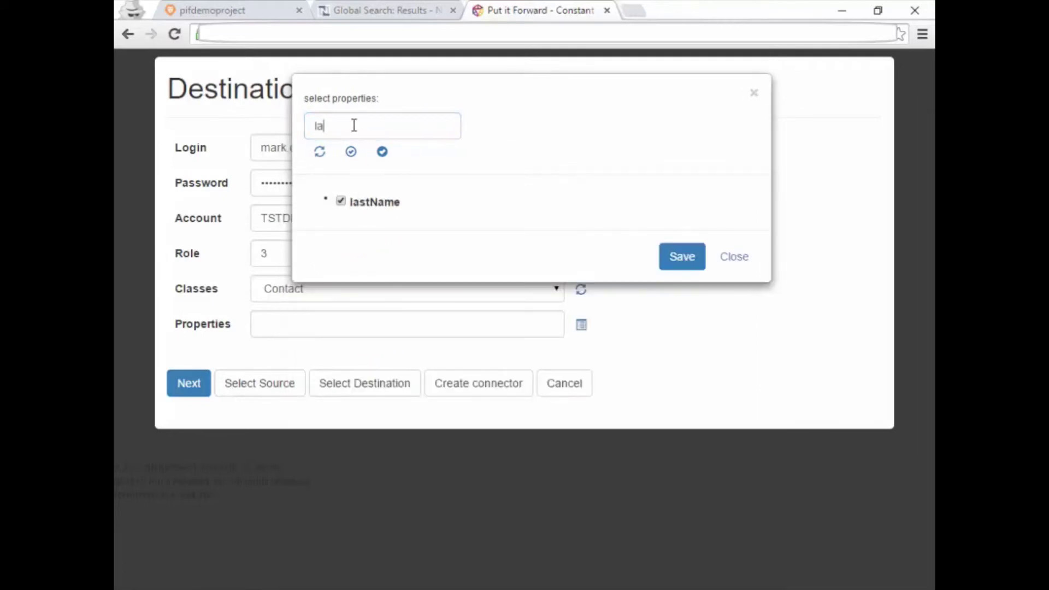
{"action": "double_click", "coordinate": [354, 125]}
{"action": "type", "text": "ema"}
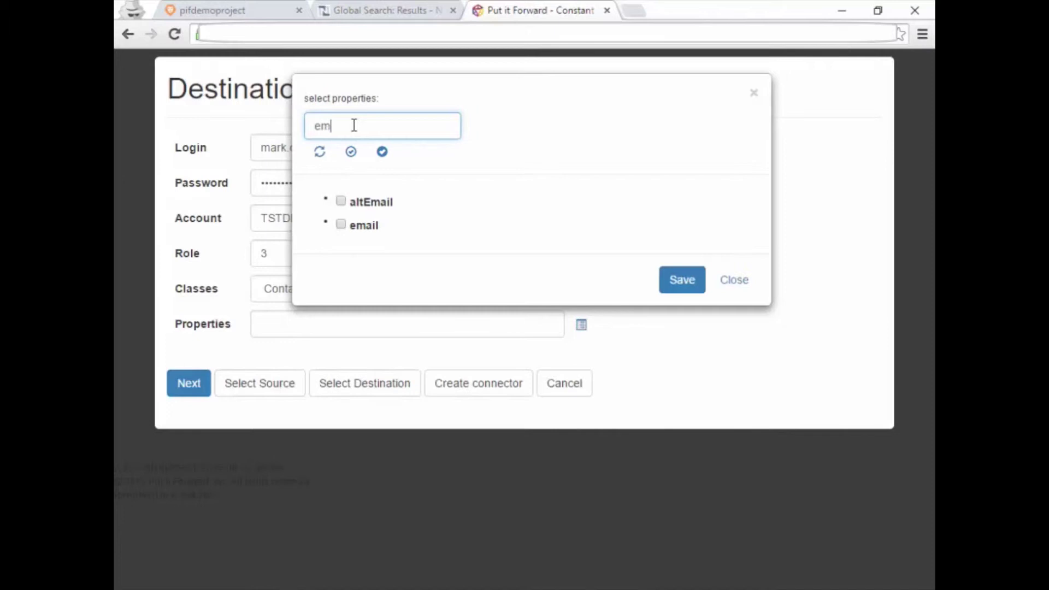
{"action": "left_click", "coordinate": [341, 224]}
{"action": "left_click", "coordinate": [674, 283]}
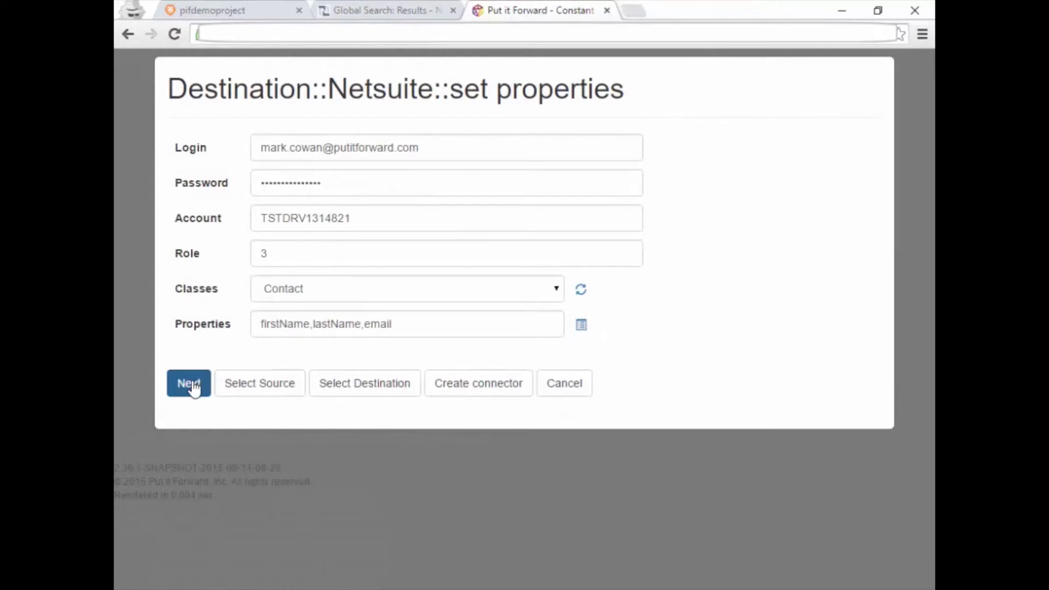
{"action": "left_click", "coordinate": [191, 385]}
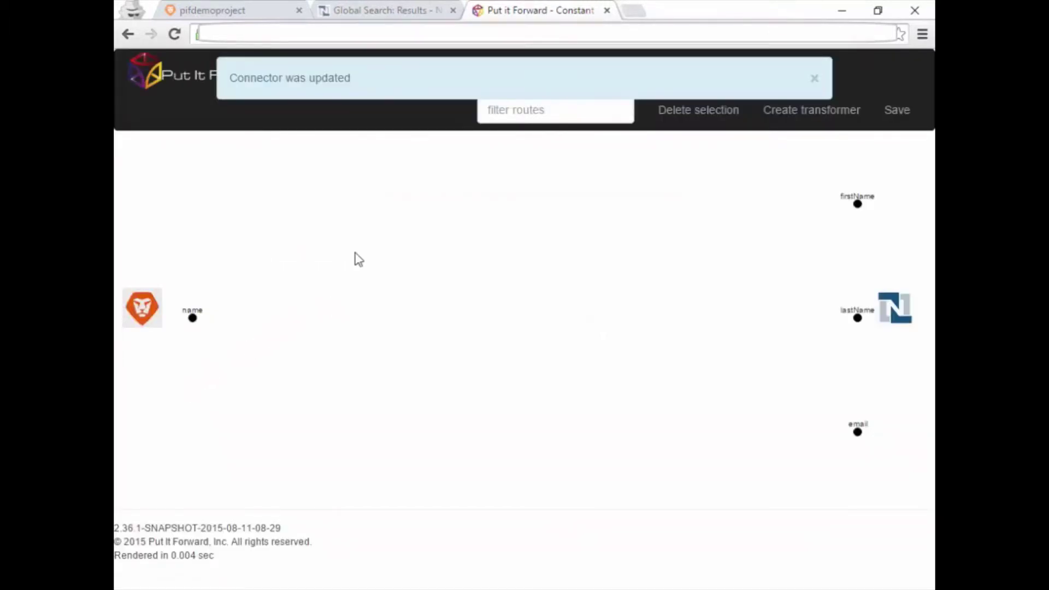
{"action": "left_click", "coordinate": [780, 112]}
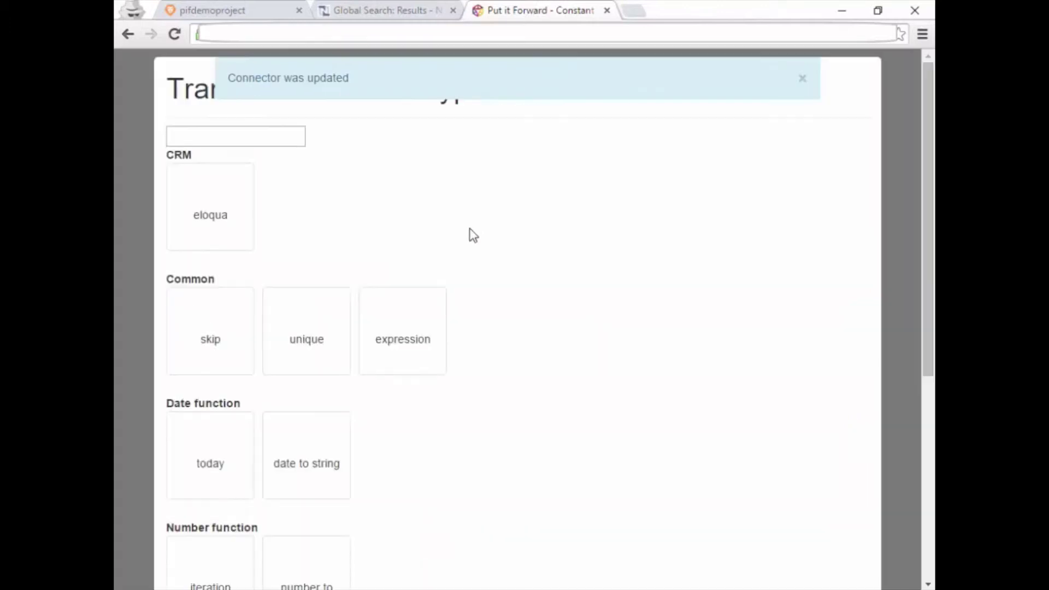
{"action": "left_click", "coordinate": [415, 341]}
{"action": "scroll", "coordinate": [414, 344], "scroll_direction": "down", "scroll_amount": 5}
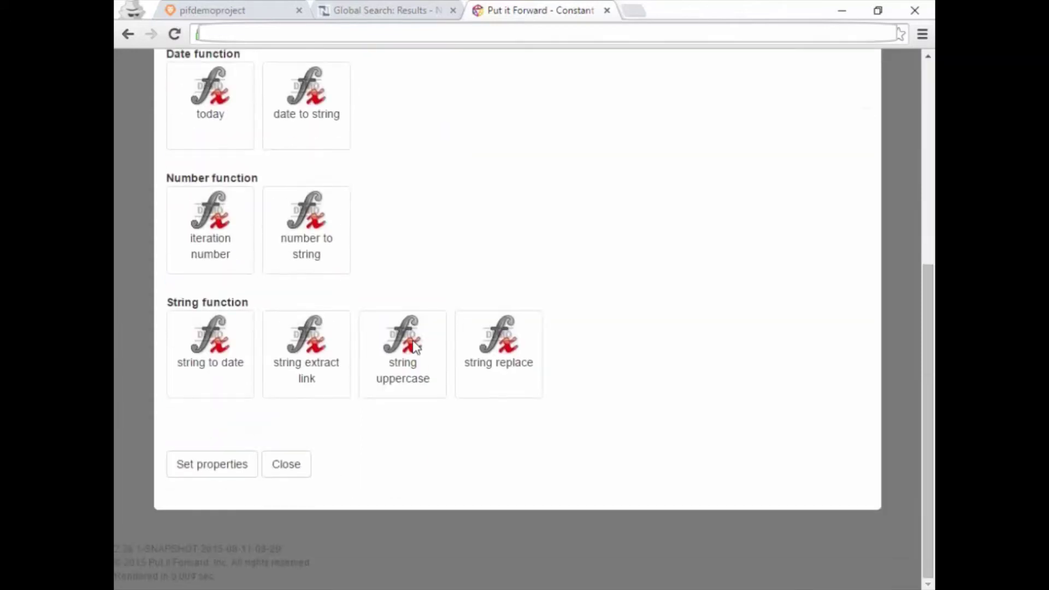
{"action": "left_click", "coordinate": [216, 469]}
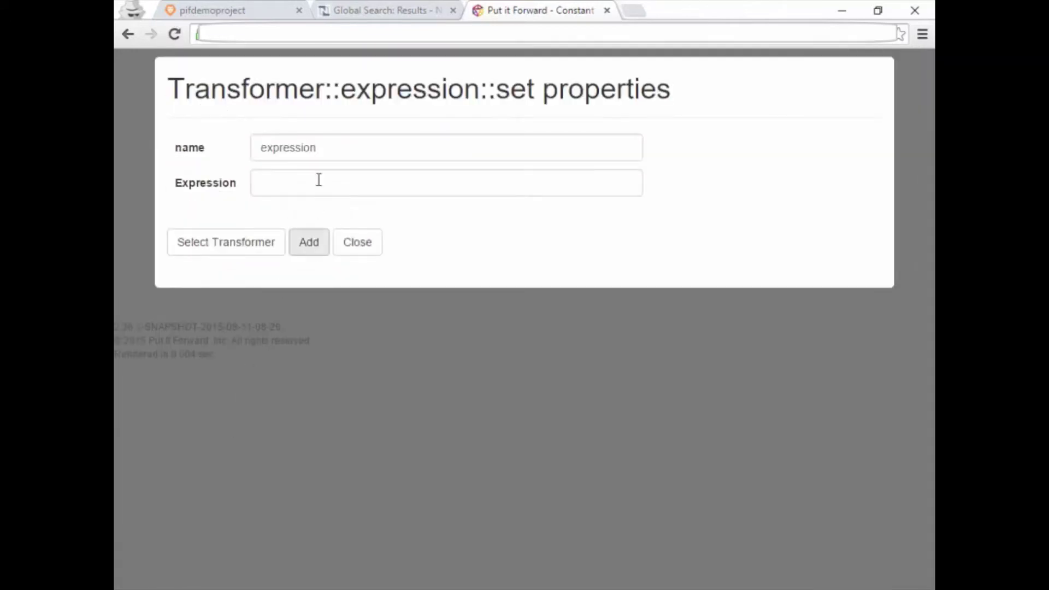
{"action": "left_click", "coordinate": [326, 149]}
{"action": "double_click", "coordinate": [326, 150]}
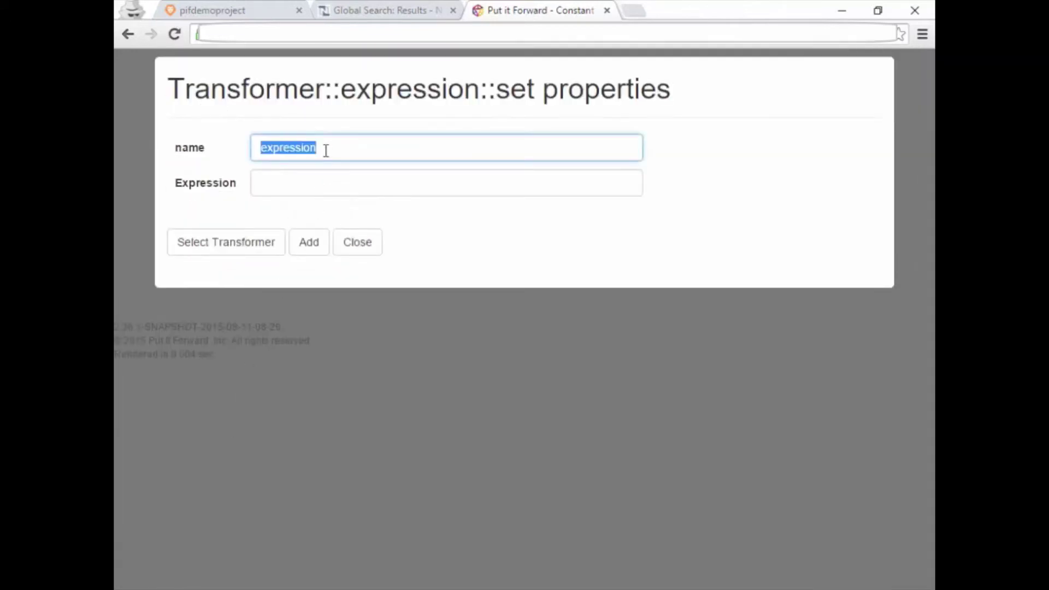
{"action": "type", "text": "email"}
{"action": "key", "text": "Tab"}
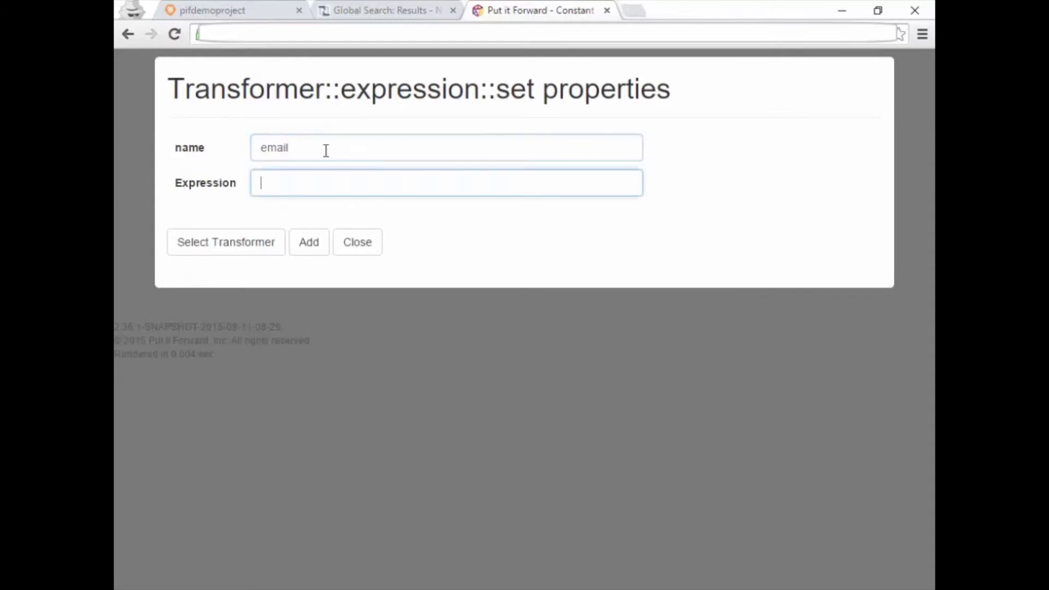
{"action": "type", "text": "na"}
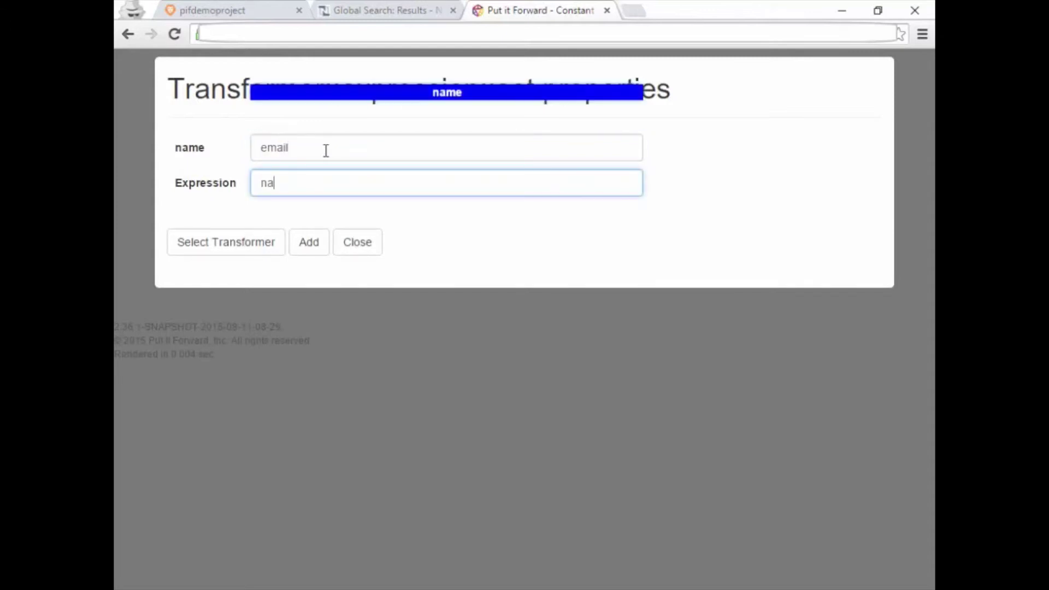
{"action": "key", "text": "Return"}
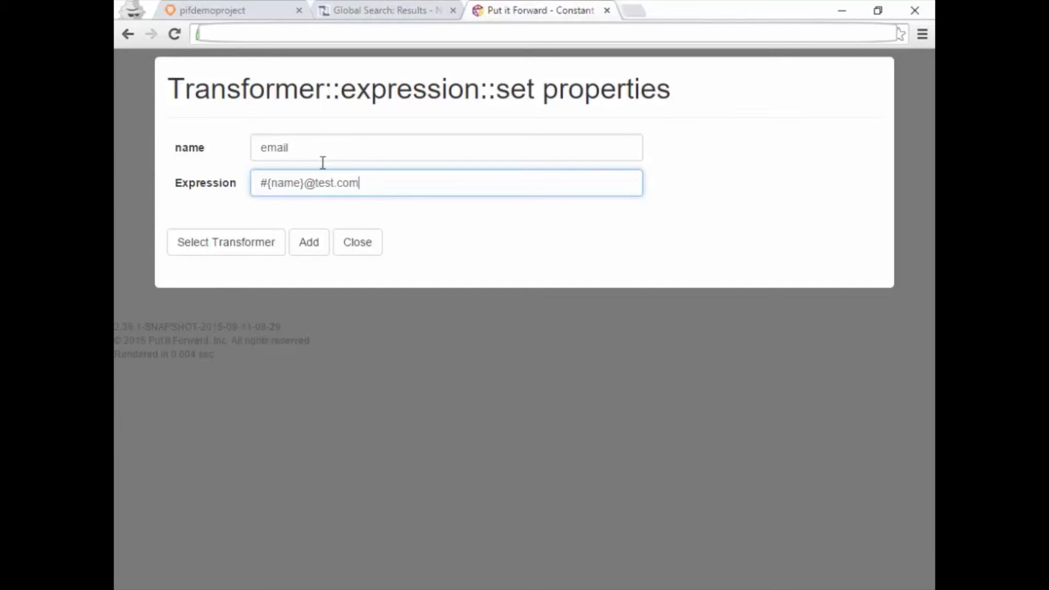
{"action": "left_click", "coordinate": [322, 241]}
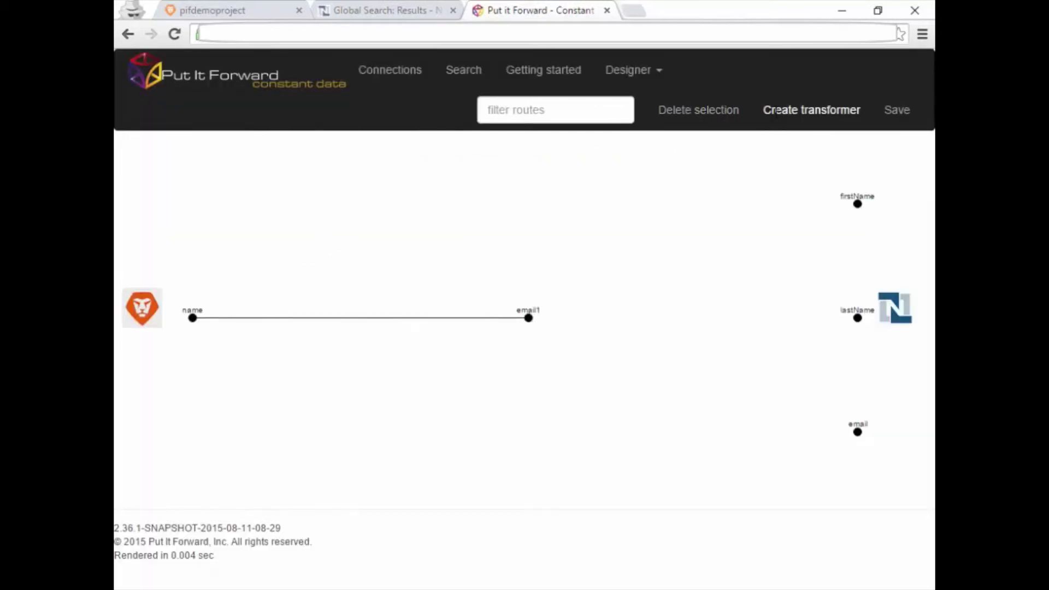
Add an expression transformer named FirstName computing #{name}First from the name field.
{"action": "left_click", "coordinate": [768, 112]}
{"action": "left_click", "coordinate": [398, 319]}
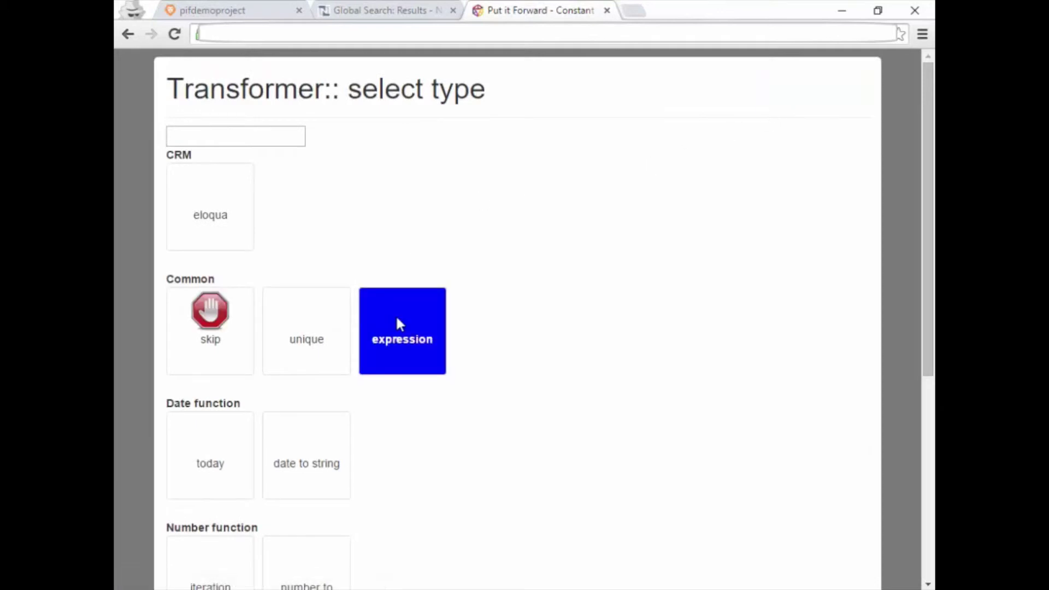
{"action": "scroll", "coordinate": [398, 322], "scroll_direction": "down", "scroll_amount": 5}
{"action": "left_click", "coordinate": [244, 465]}
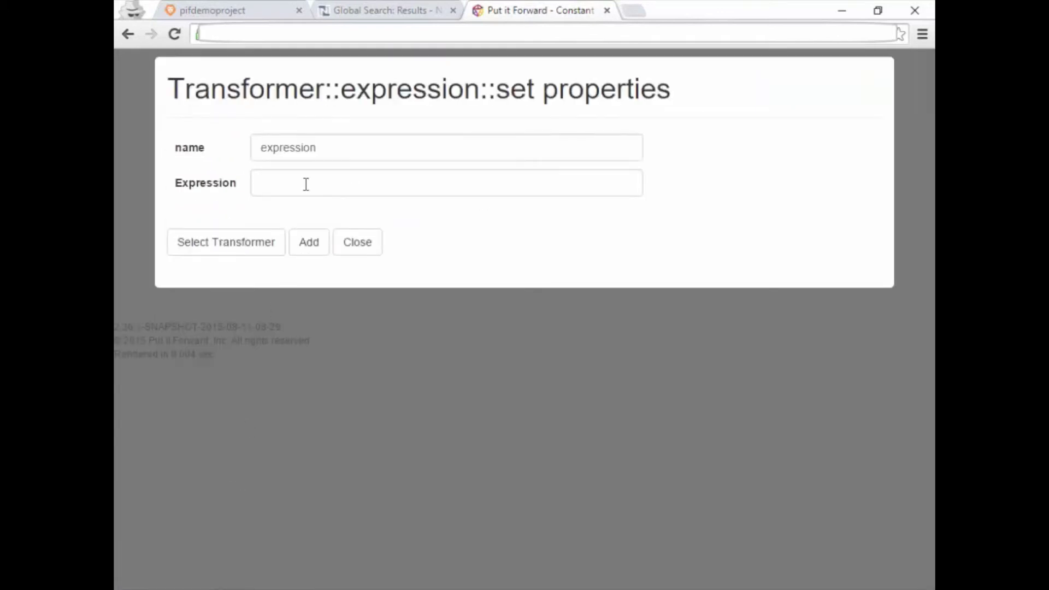
{"action": "left_click", "coordinate": [319, 148]}
{"action": "double_click", "coordinate": [319, 147]}
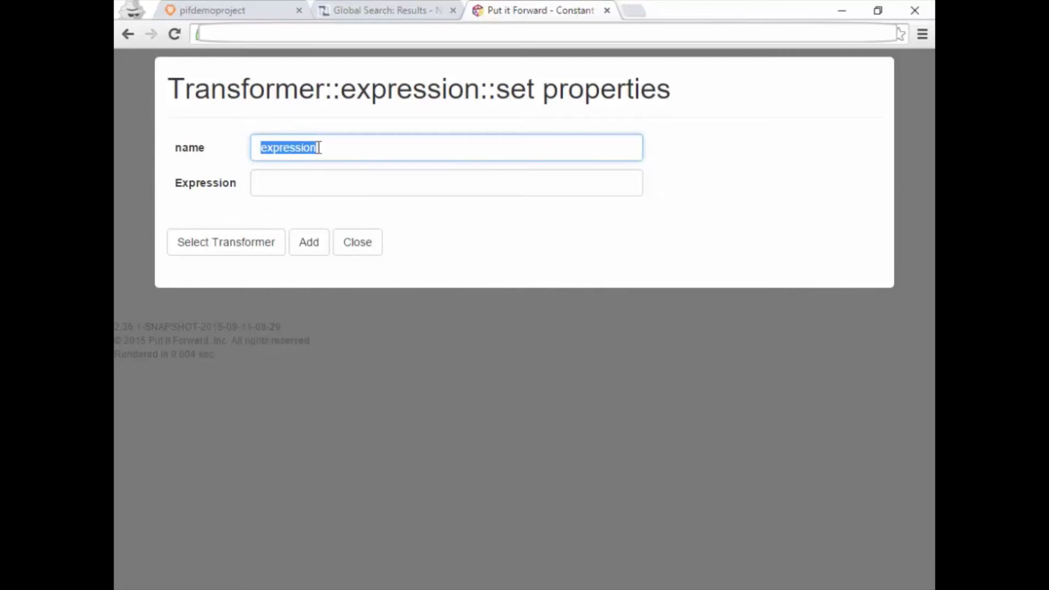
{"action": "type", "text": "FirstName"}
{"action": "key", "text": "Tab"}
{"action": "type", "text": "n"}
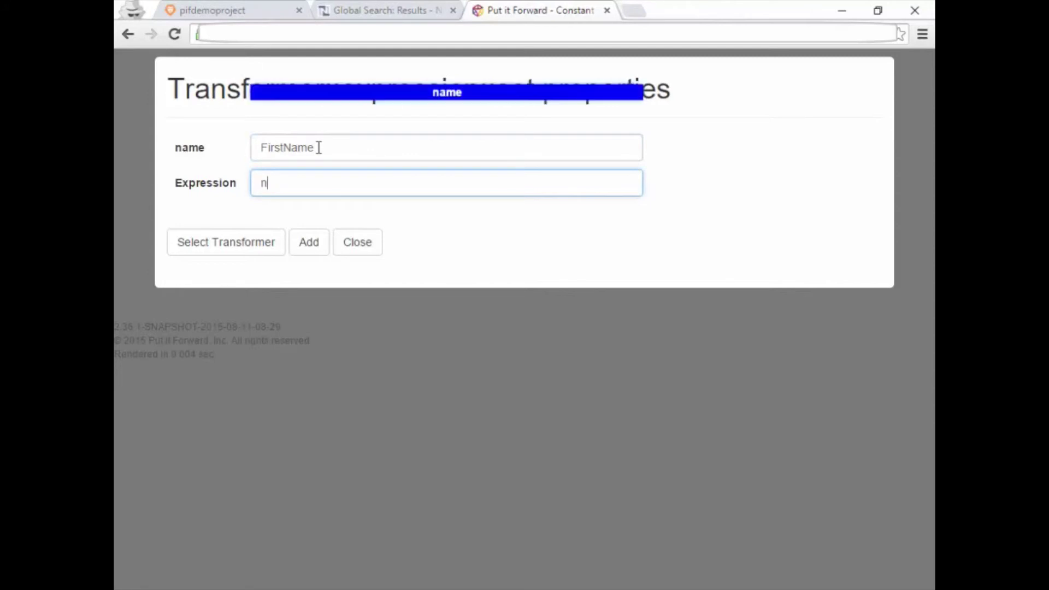
{"action": "type", "text": "a"}
{"action": "key", "text": "Return"}
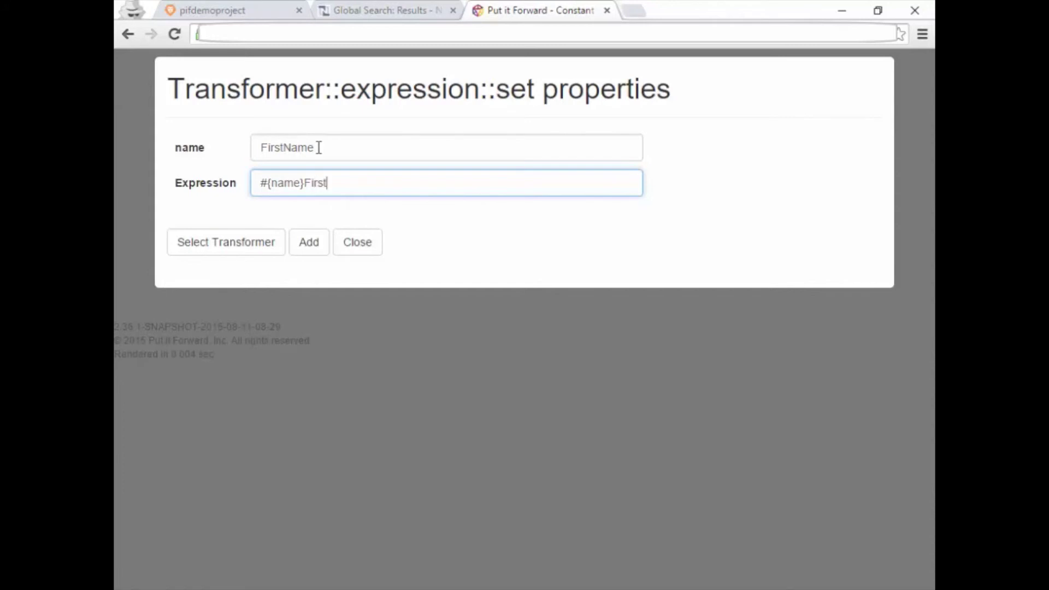
{"action": "left_click", "coordinate": [306, 242]}
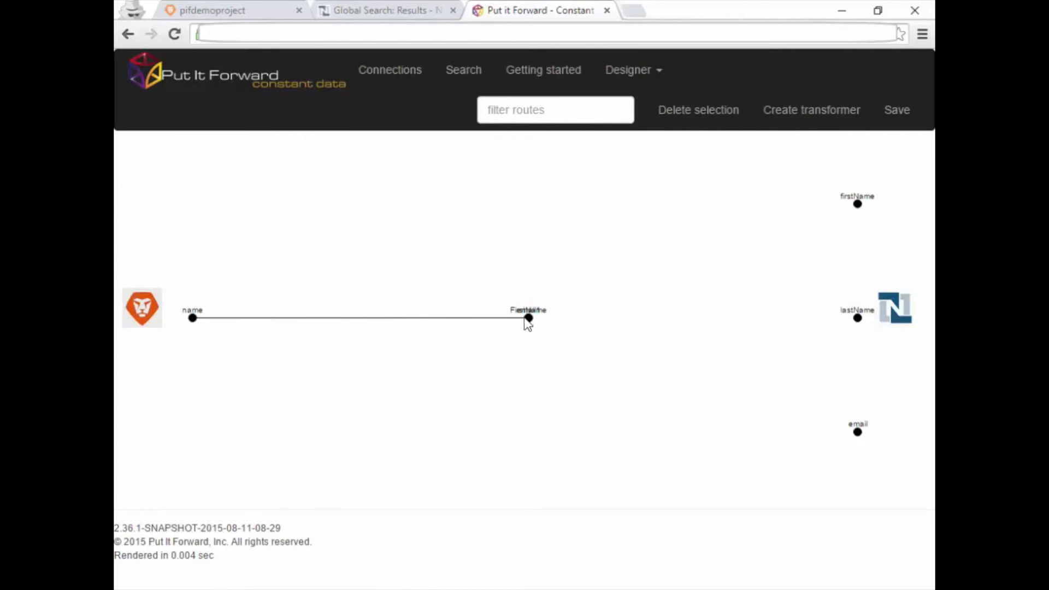
Link email1→email, FirstName→firstName and name→lastName, then save the connector.
{"action": "left_click_drag", "start_coordinate": [529, 323], "coordinate": [531, 383]}
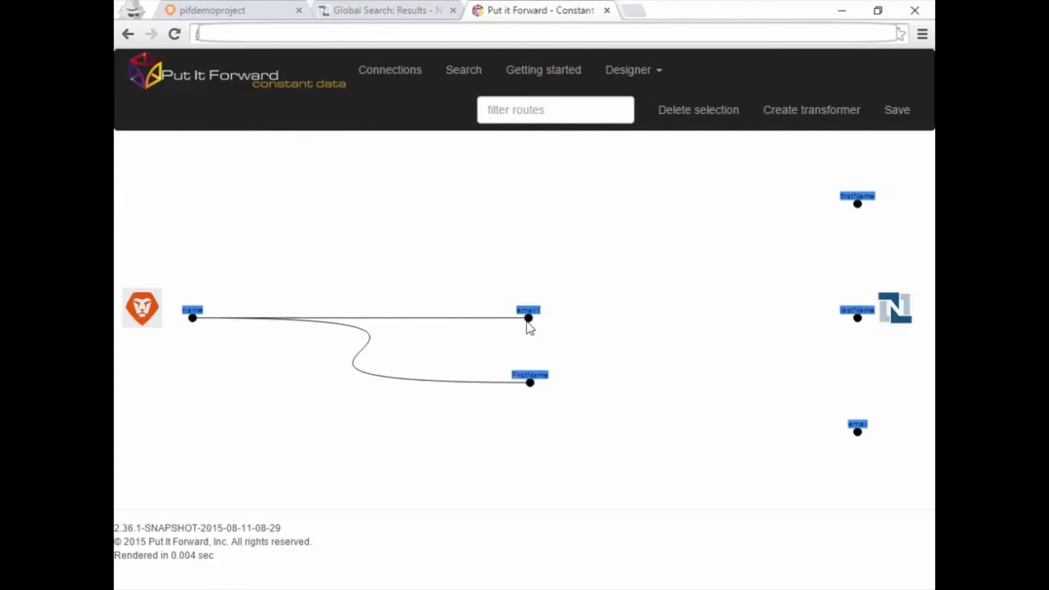
{"action": "left_click_drag", "start_coordinate": [528, 320], "coordinate": [869, 437]}
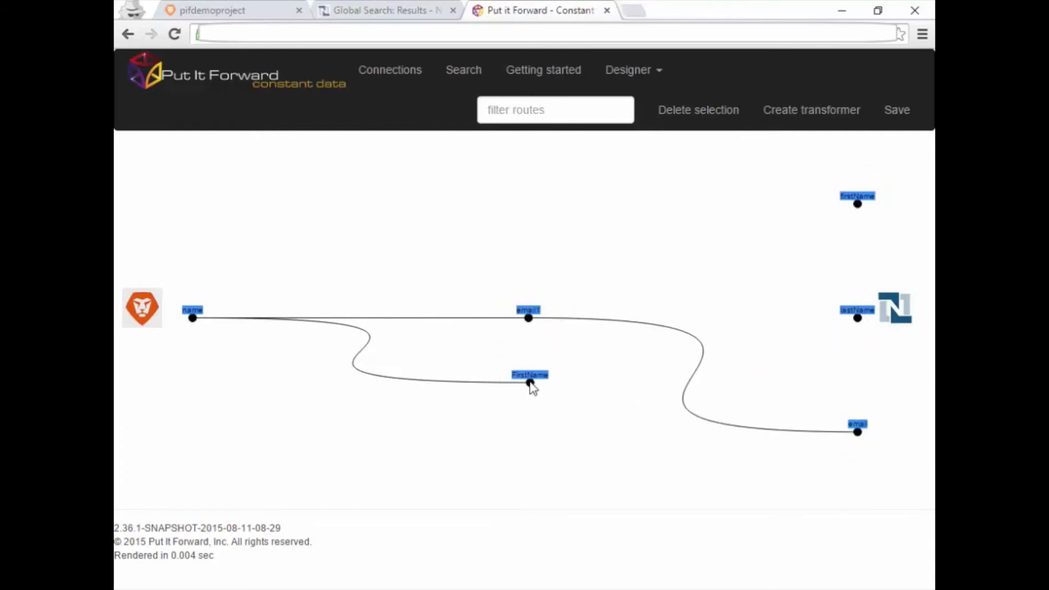
{"action": "left_click_drag", "start_coordinate": [530, 382], "coordinate": [850, 214]}
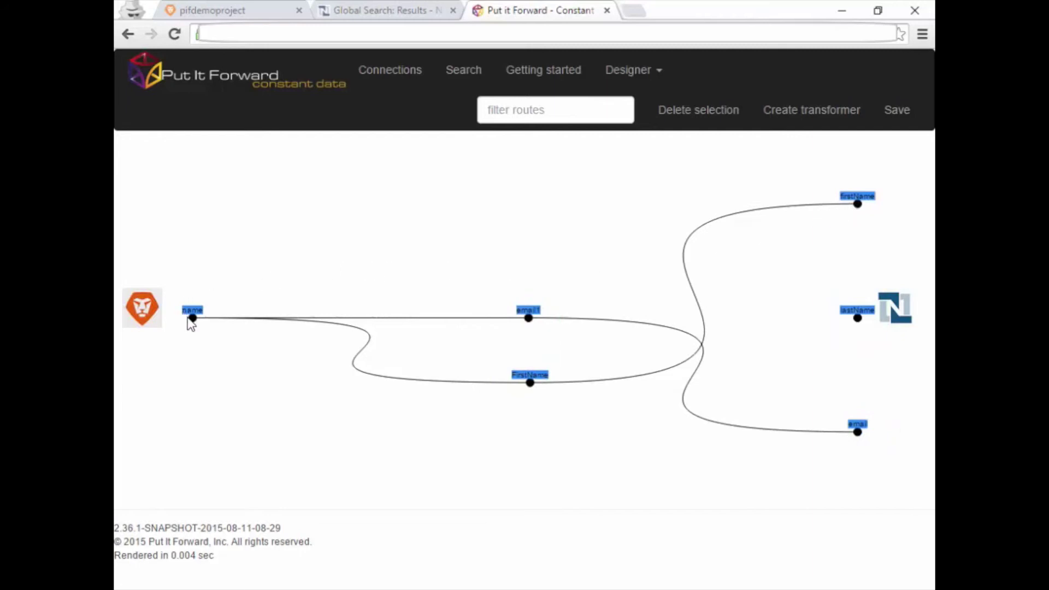
{"action": "left_click_drag", "start_coordinate": [193, 318], "coordinate": [856, 322]}
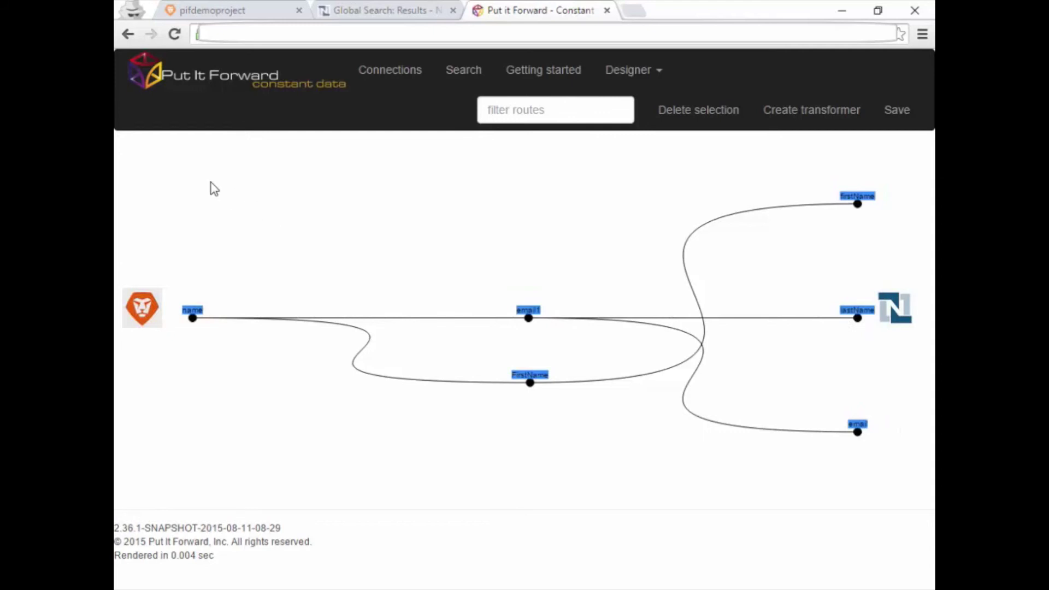
{"action": "left_click", "coordinate": [888, 112]}
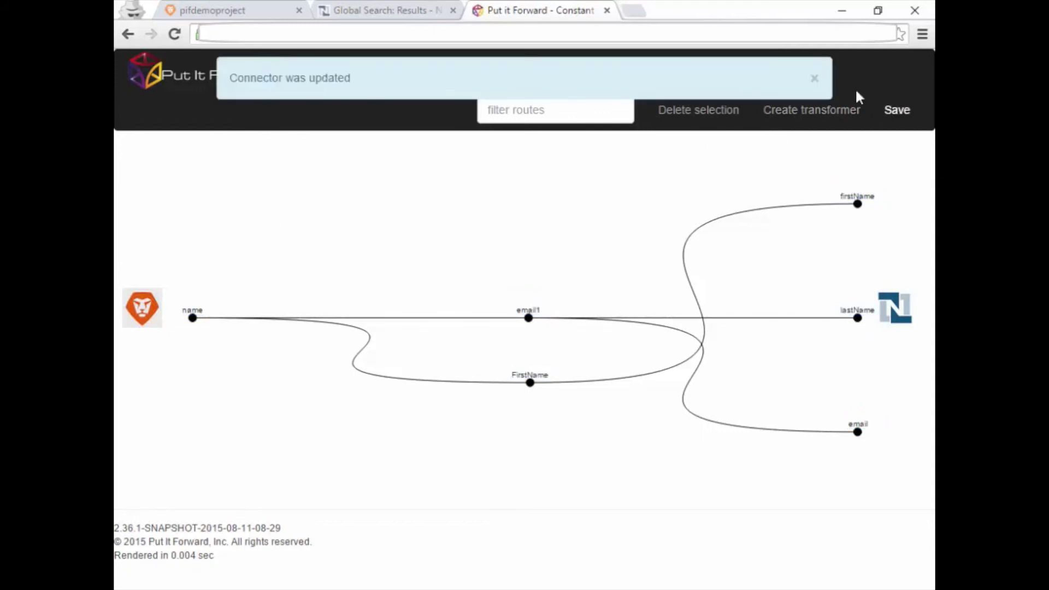
{"action": "left_click", "coordinate": [815, 79]}
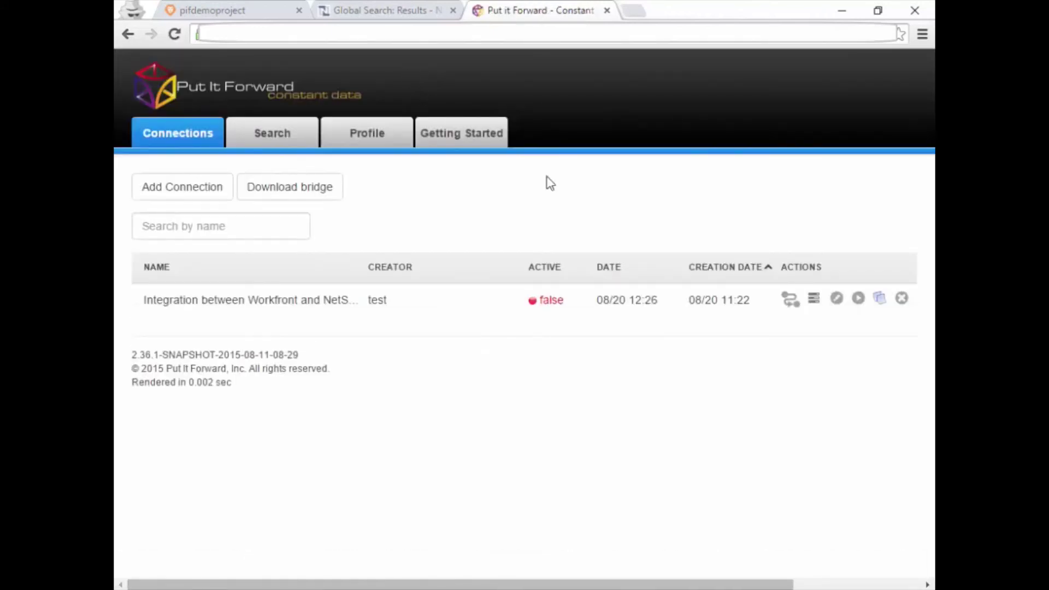
Activate the connector and view record 1's sync log, filtered by pif, showing its email value.
{"action": "left_click", "coordinate": [859, 299]}
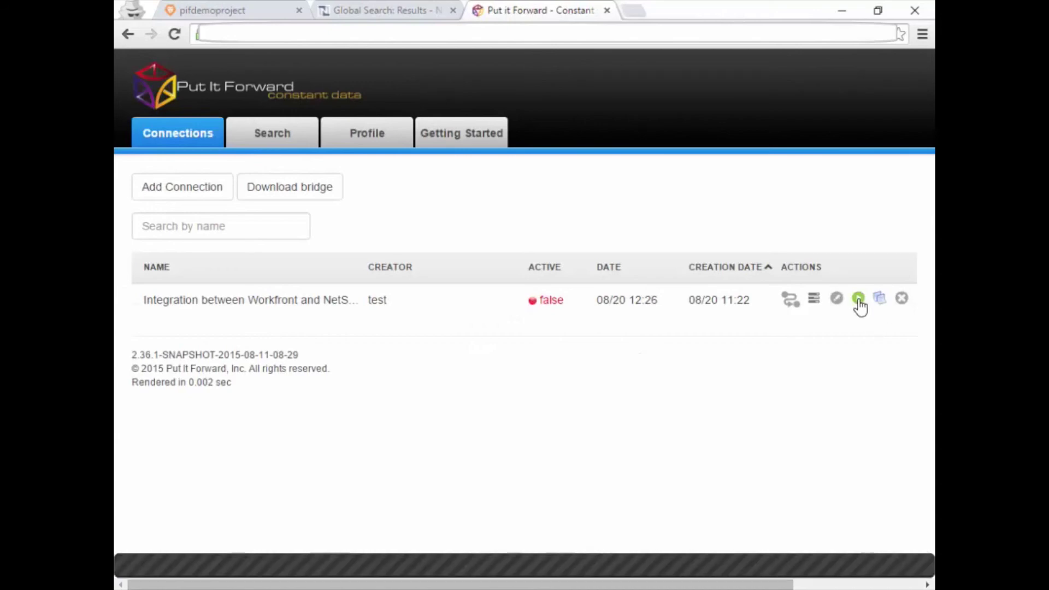
{"action": "left_click", "coordinate": [277, 135]}
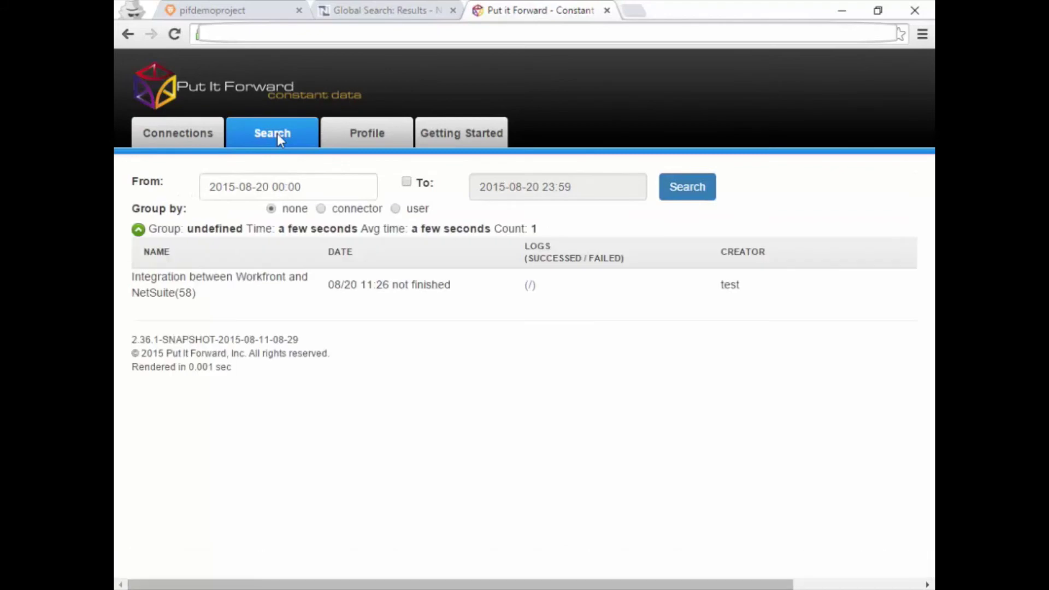
{"action": "left_click", "coordinate": [257, 137]}
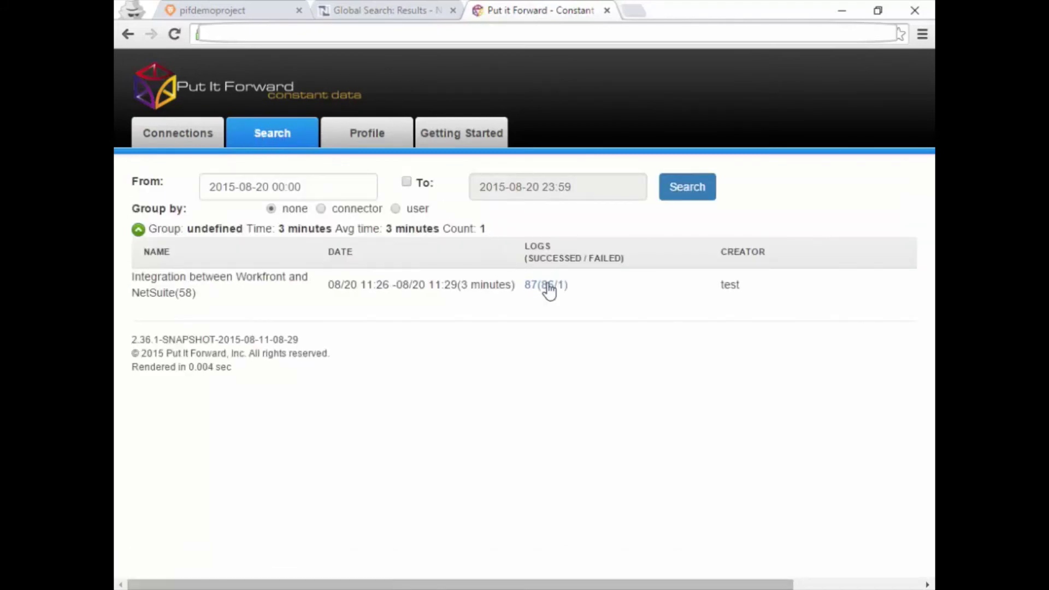
{"action": "left_click", "coordinate": [546, 285]}
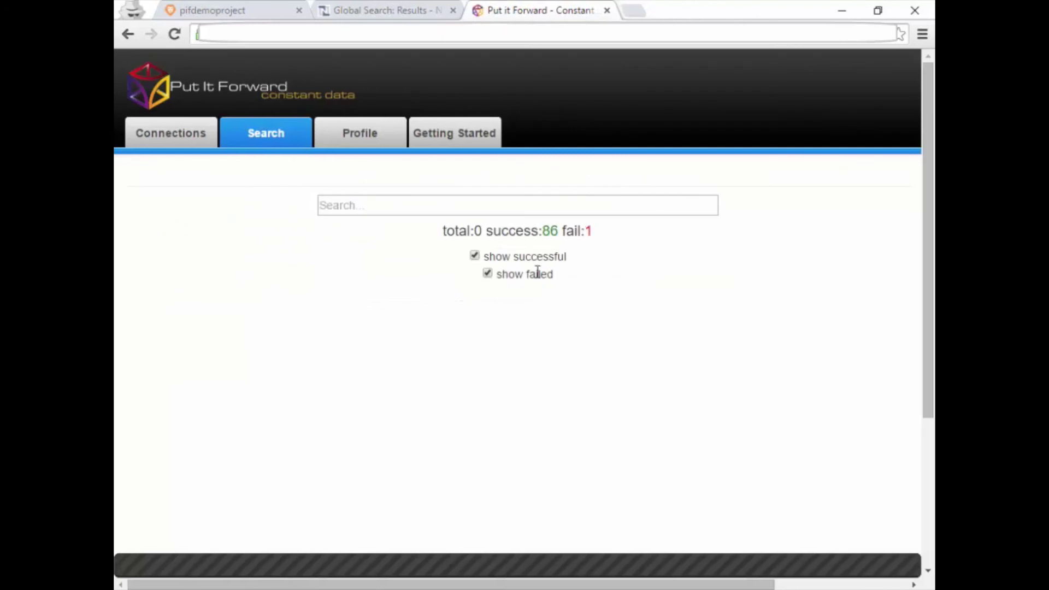
{"action": "left_click", "coordinate": [508, 204]}
{"action": "type", "text": "pif"}
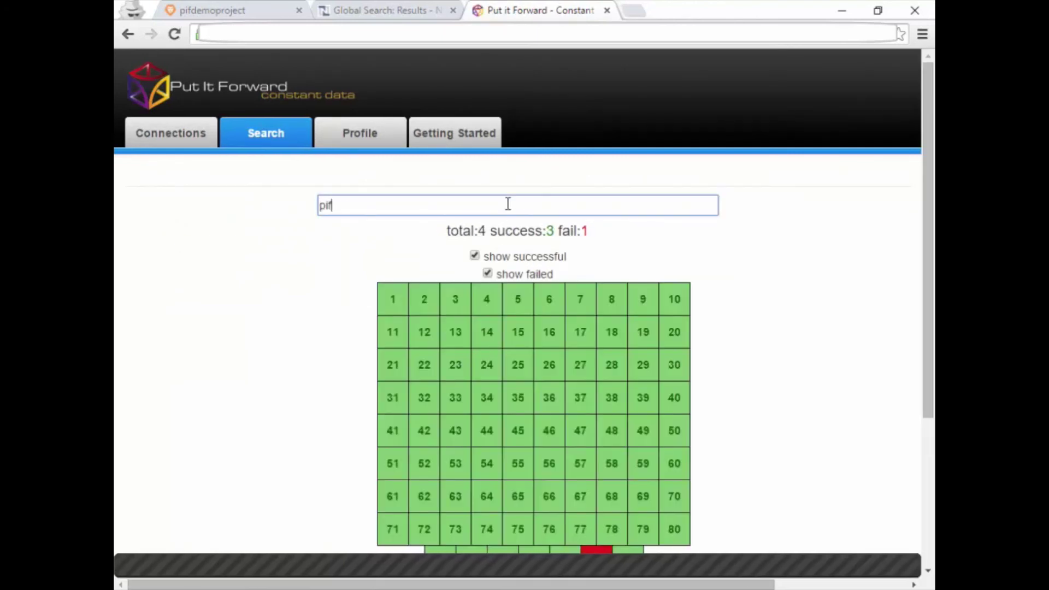
{"action": "left_click", "coordinate": [531, 297]}
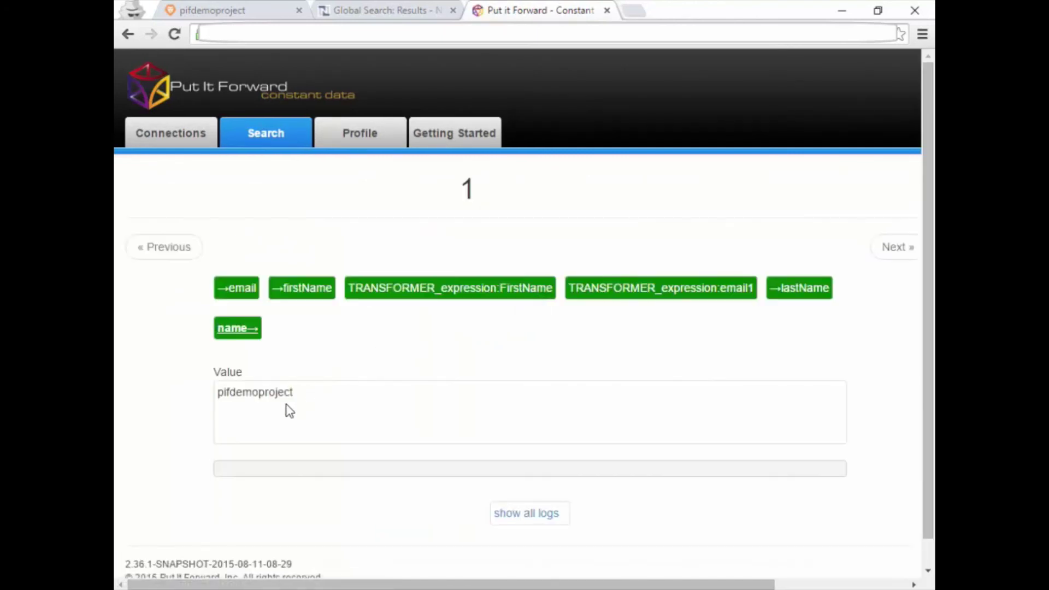
{"action": "left_click", "coordinate": [238, 291]}
Rerun the NetSuite global search for pifdemoproject to find the synced contact.
{"action": "left_click", "coordinate": [395, 12]}
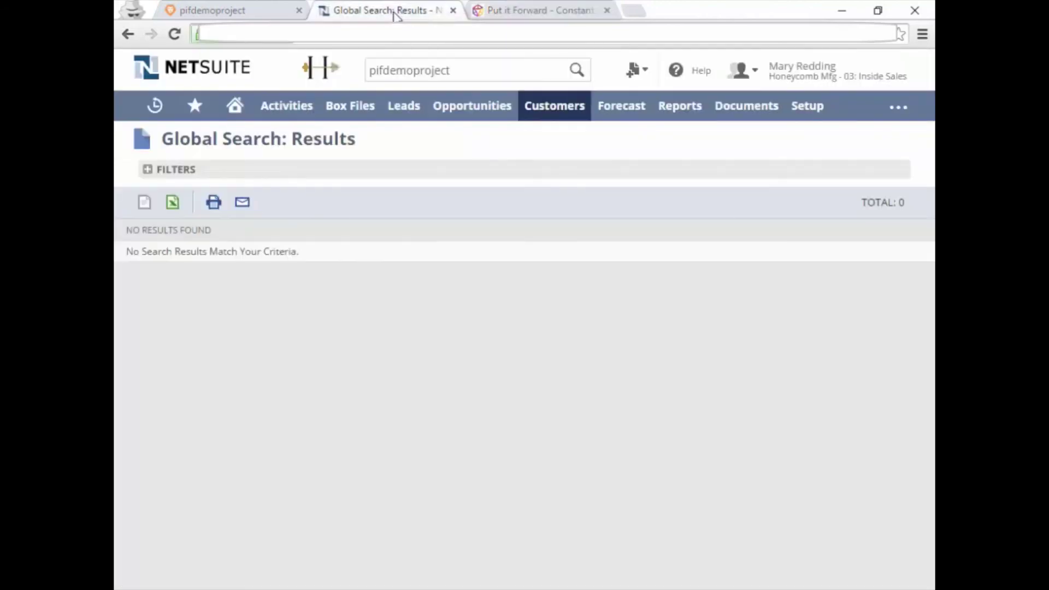
{"action": "left_click", "coordinate": [473, 70]}
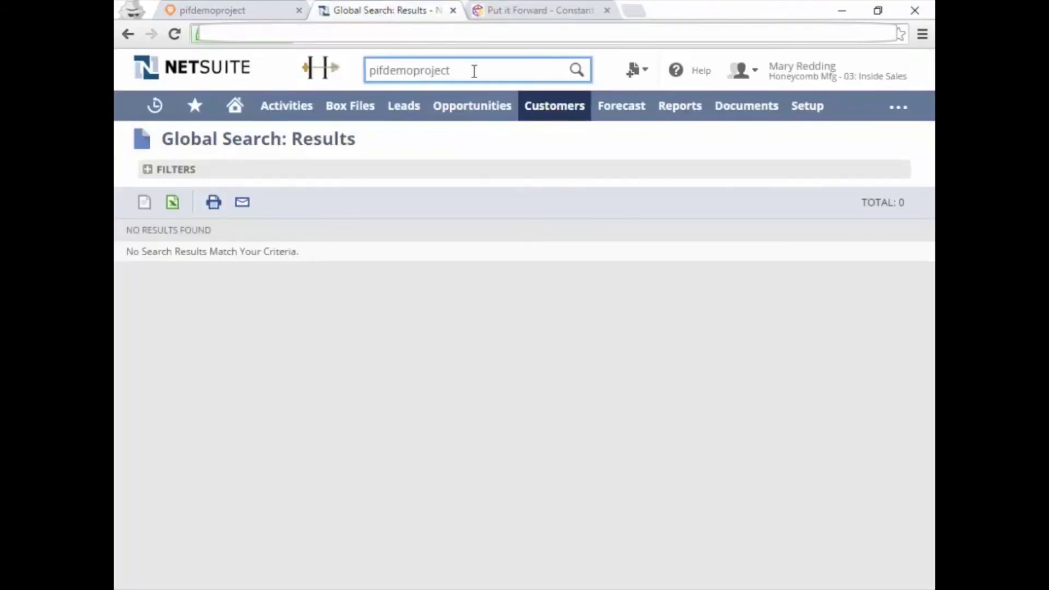
{"action": "key", "text": "Return"}
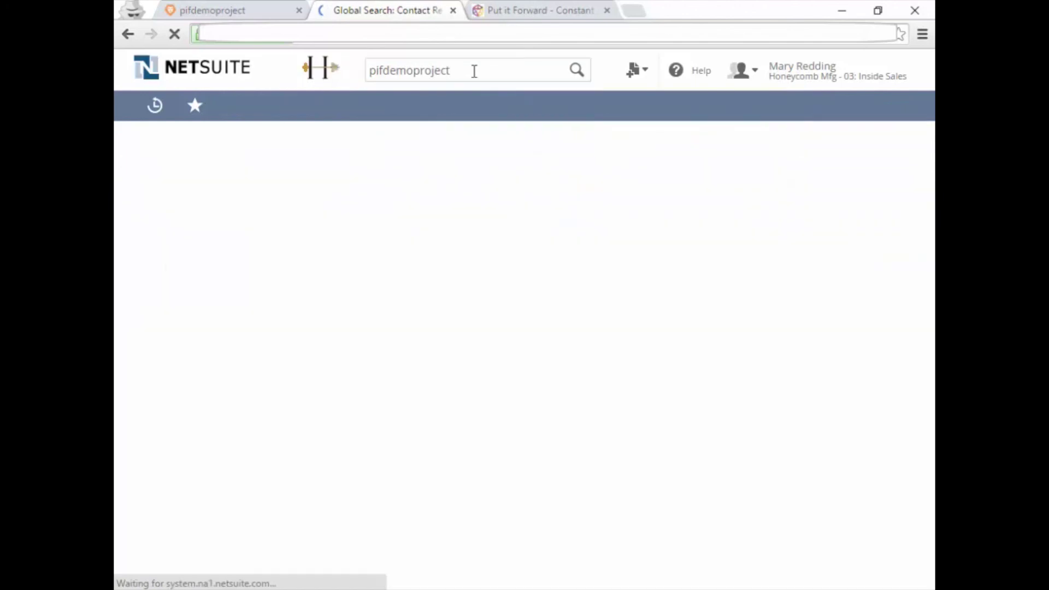